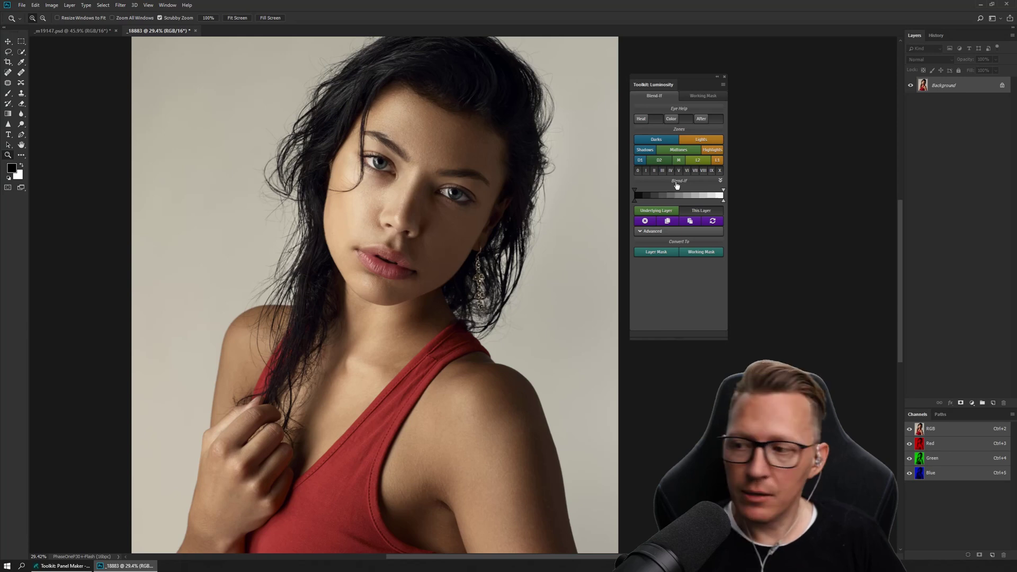
# Add a default Curves 1 adjustment layer with a white mask above Background
pyautogui.click(972, 403)
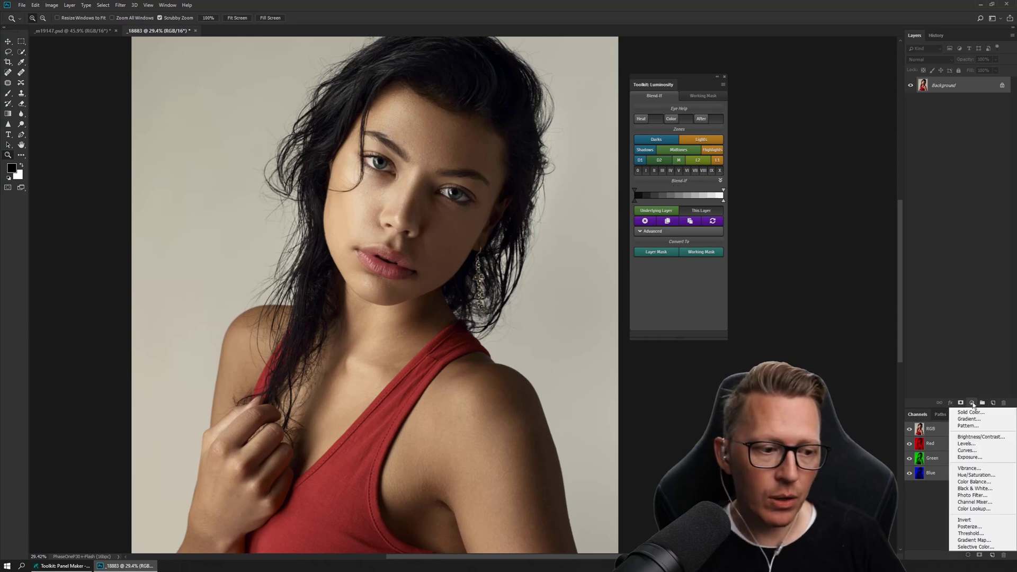
pyautogui.click(980, 451)
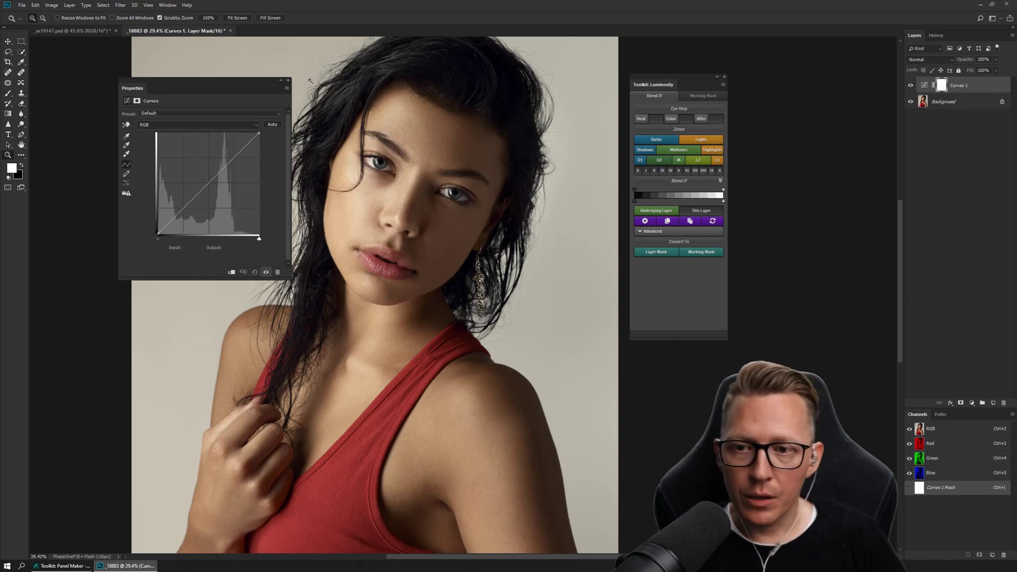
pyautogui.click(287, 81)
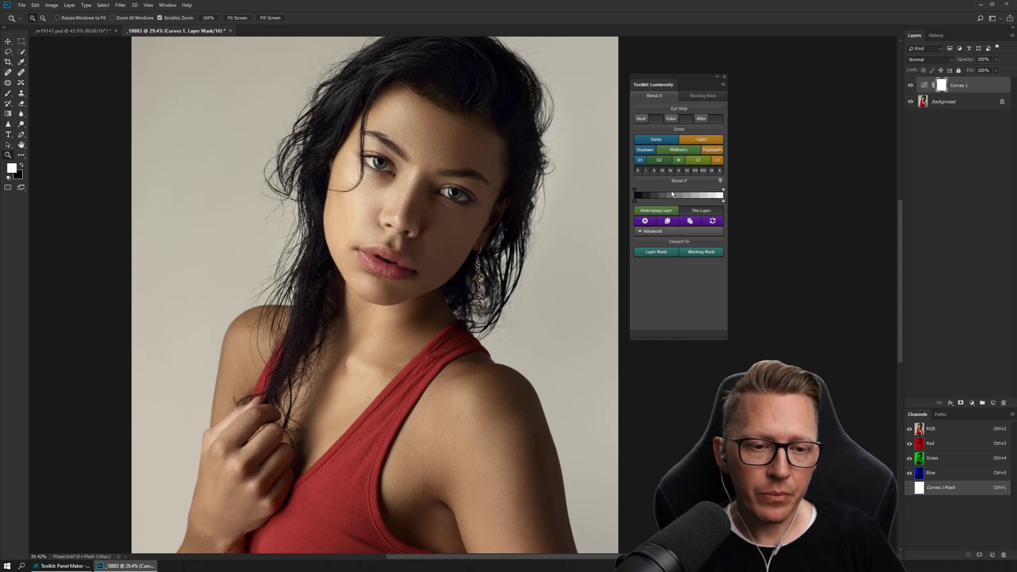
# Turn on the cyan Eye Help Color preview and move the left Blend-If handle right to reveal darker areas
pyautogui.click(677, 120)
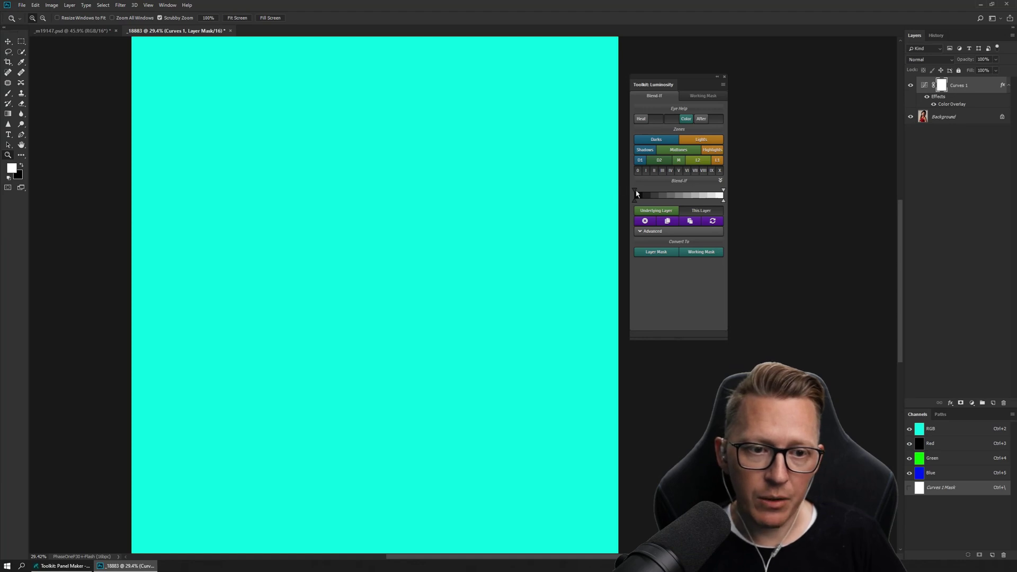
pyautogui.moveTo(637, 194); pyautogui.dragTo(699, 194)
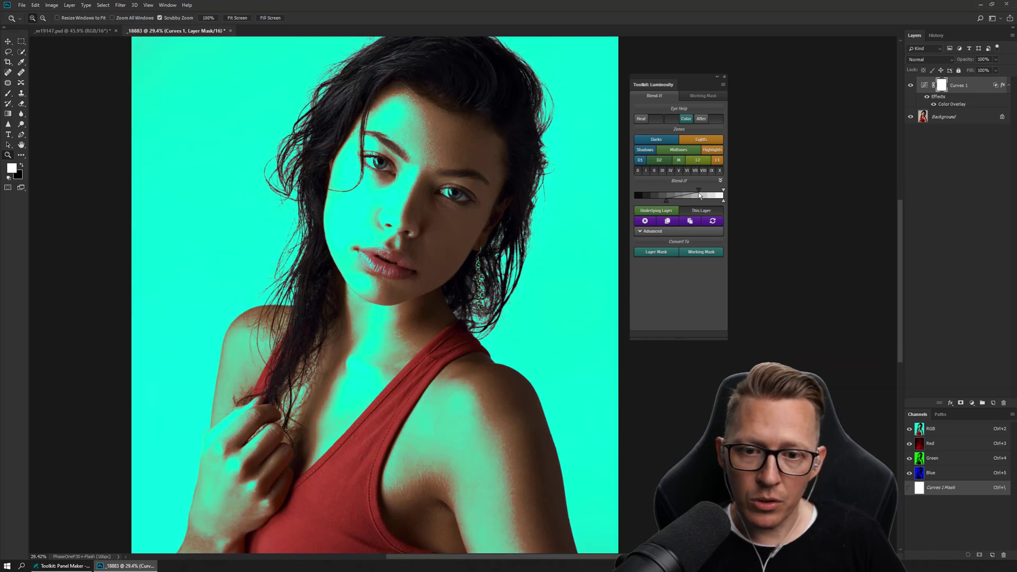
pyautogui.doubleClick(996, 87)
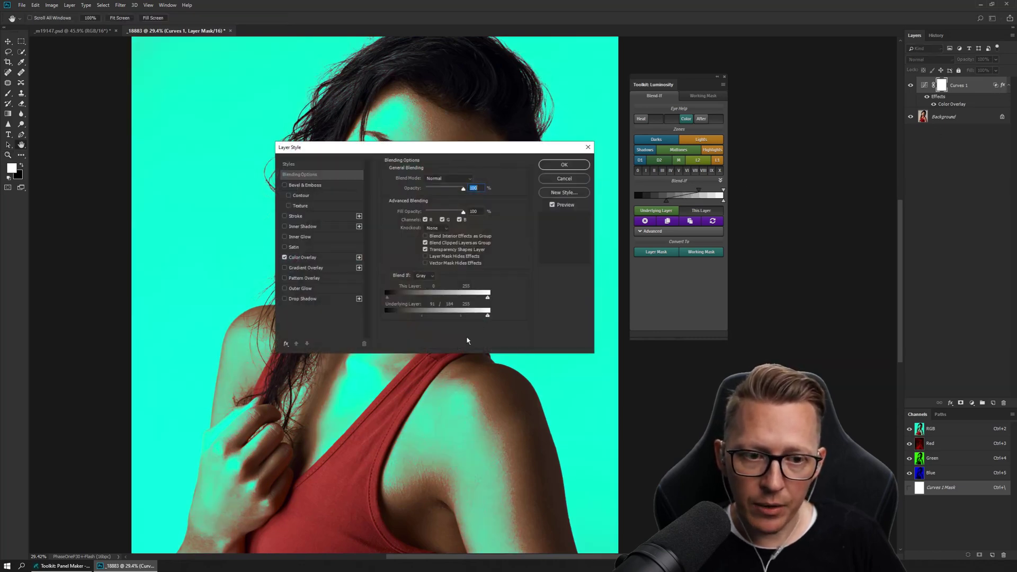
pyautogui.moveTo(462, 318); pyautogui.dragTo(391, 318)
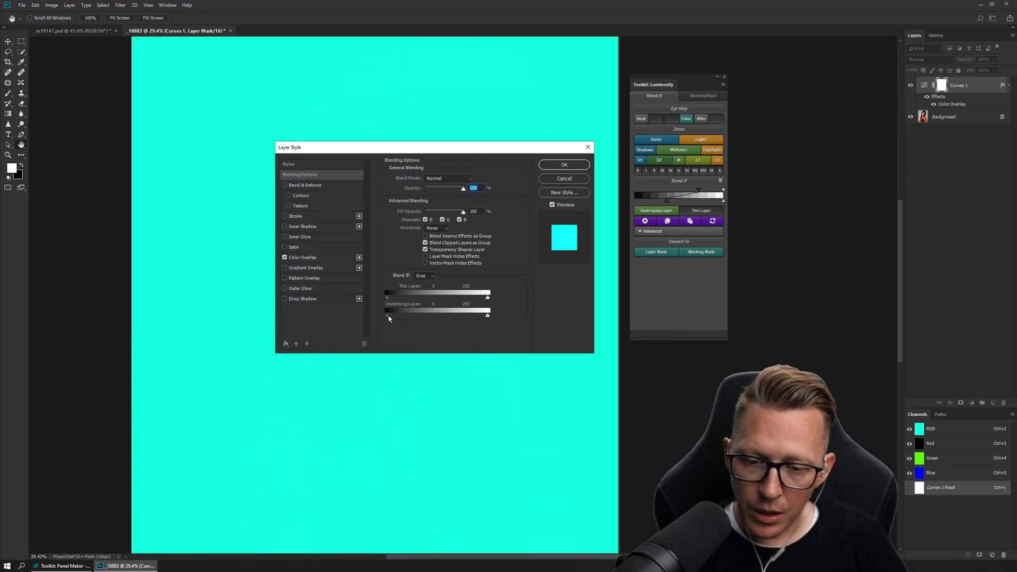
pyautogui.moveTo(388, 318); pyautogui.dragTo(417, 316)
pyautogui.moveTo(415, 150); pyautogui.dragTo(385, 163)
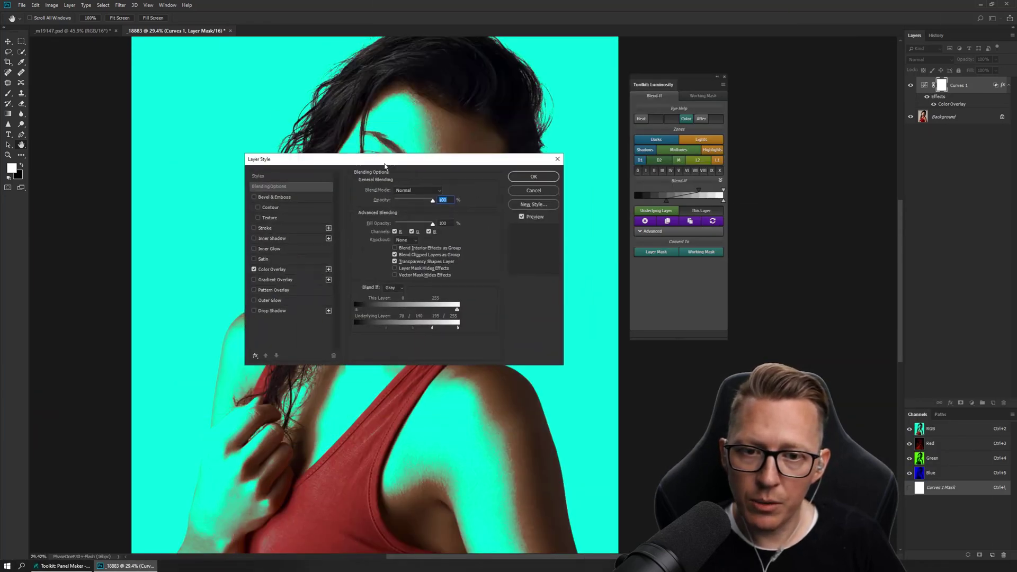
pyautogui.click(533, 191)
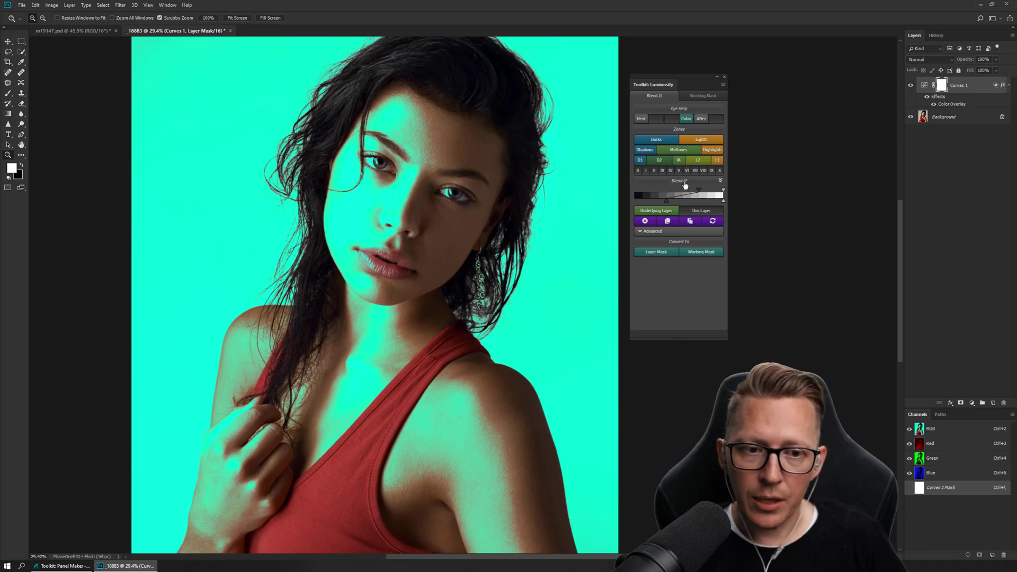
# Pull the Blend-If limits toward the midtones with the Lights zone, briefly checking per-channel sliders
pyautogui.moveTo(699, 191); pyautogui.dragTo(666, 203)
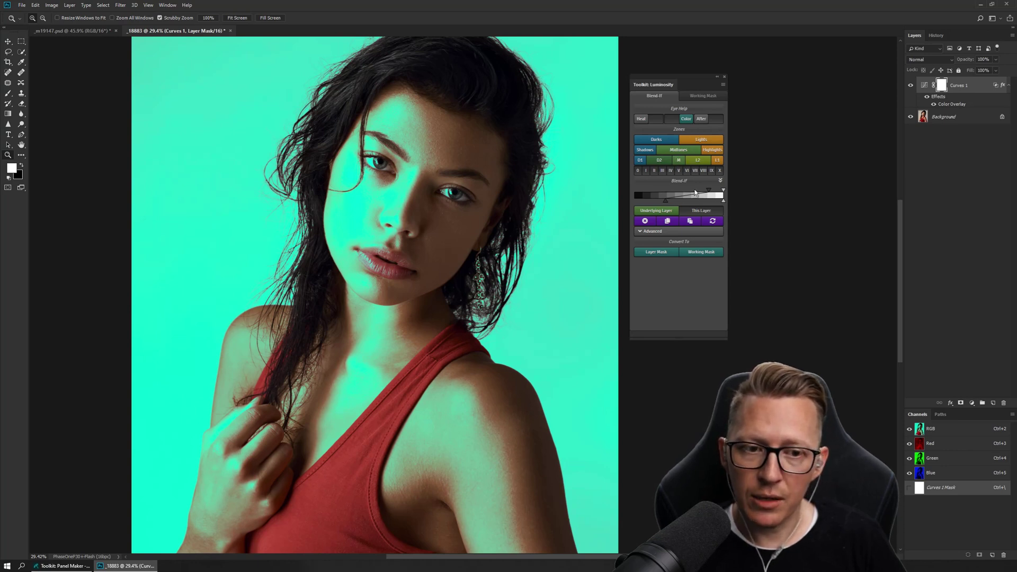
pyautogui.click(707, 141)
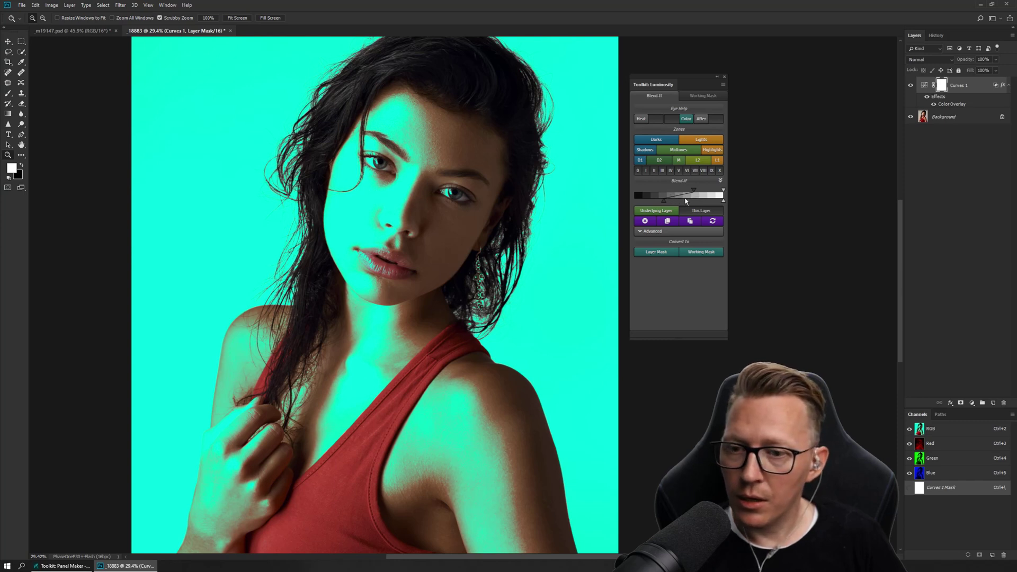
pyautogui.moveTo(664, 204)
pyautogui.mouseDown()
pyautogui.moveTo(656, 204)
pyautogui.moveTo(699, 191)
pyautogui.moveTo(668, 203)
pyautogui.mouseUp()
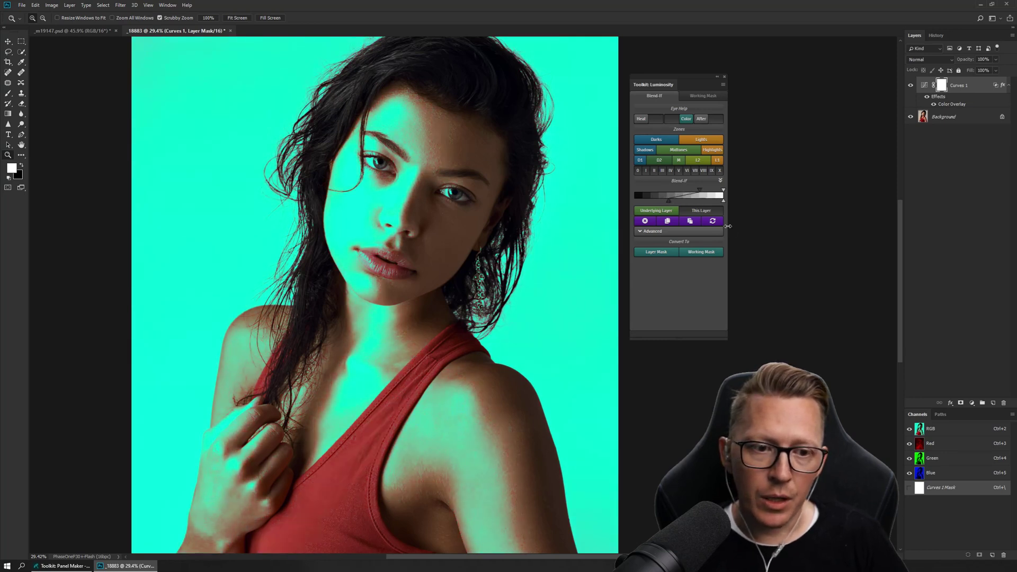
pyautogui.click(677, 184)
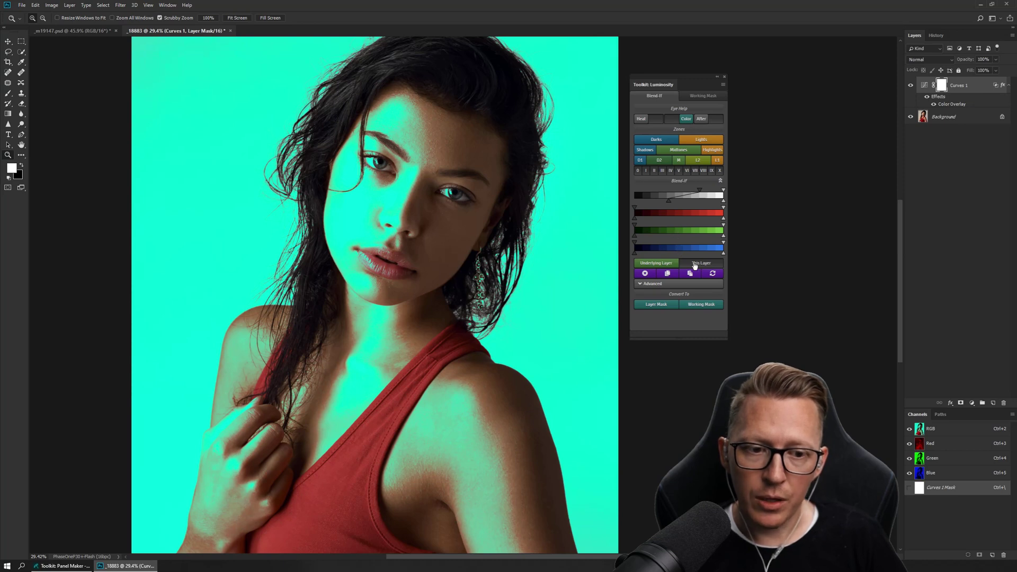
pyautogui.click(679, 183)
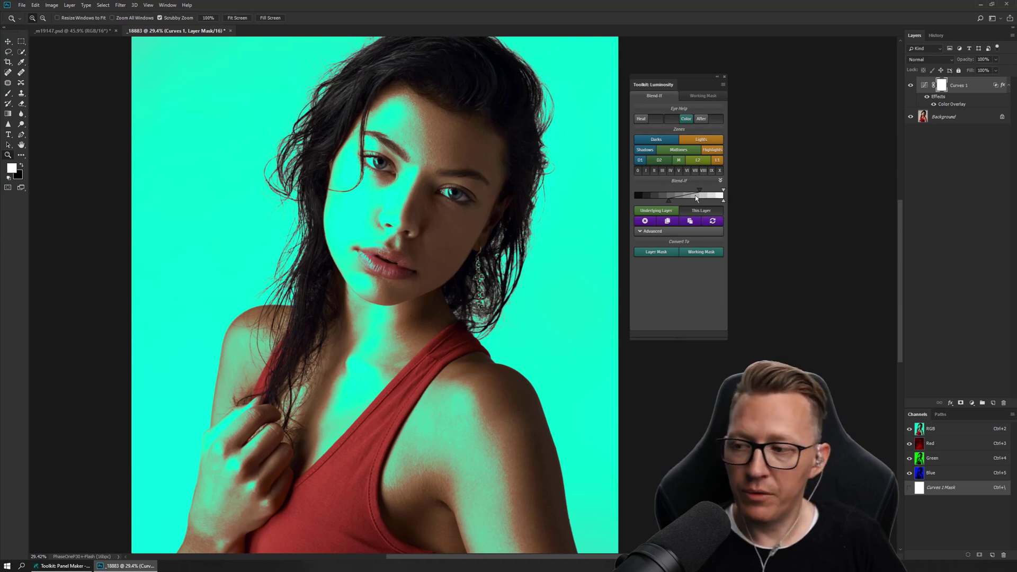
# Swap the cyan preview for a heat map and move the Blend-If handle so hair and shadows show through
pyautogui.click(682, 121)
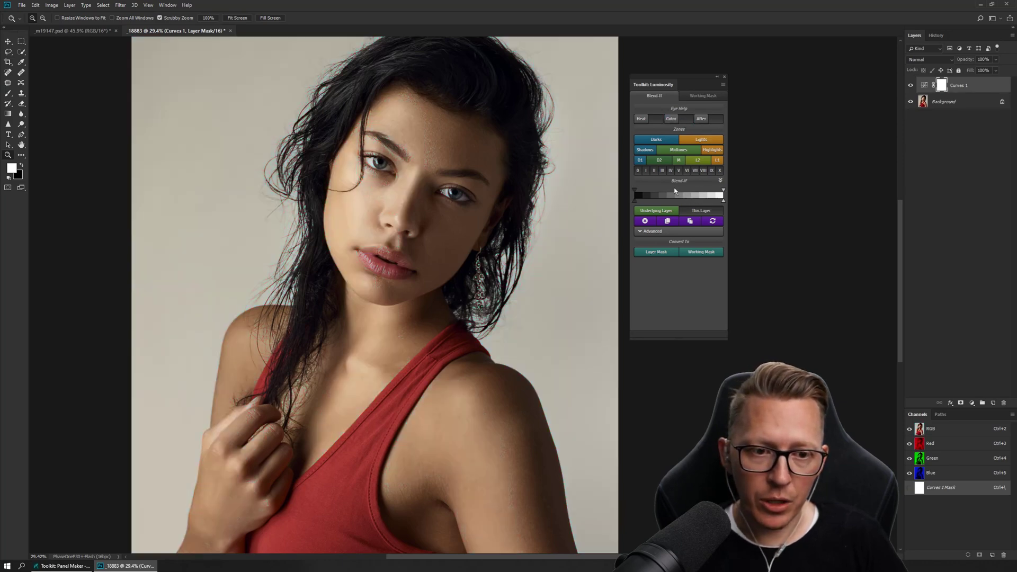
pyautogui.click(643, 120)
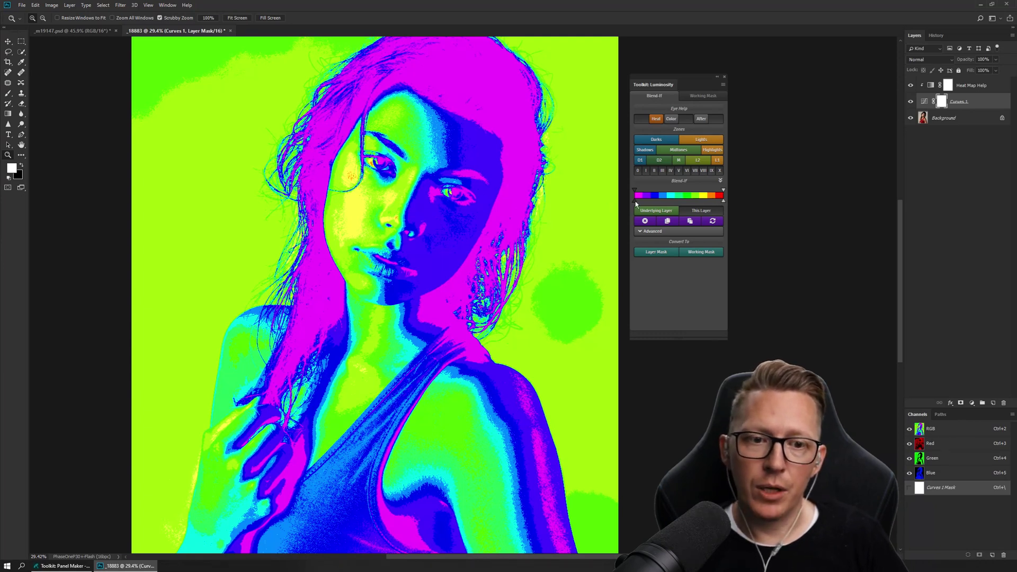
pyautogui.moveTo(635, 204); pyautogui.dragTo(669, 194)
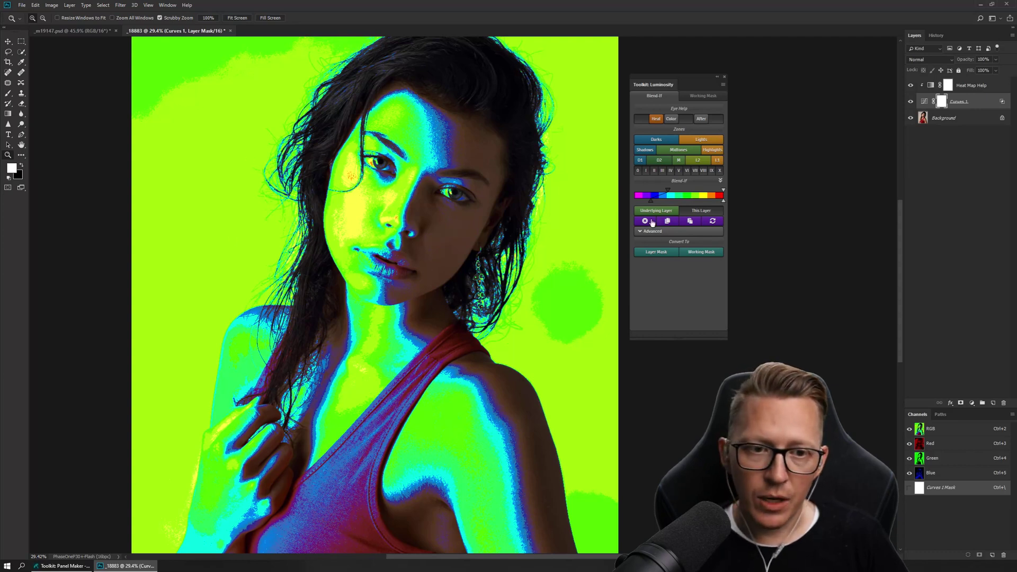
# Turn off the heat map and toggle the cyan preview on and off to restore normal colours
pyautogui.click(654, 118)
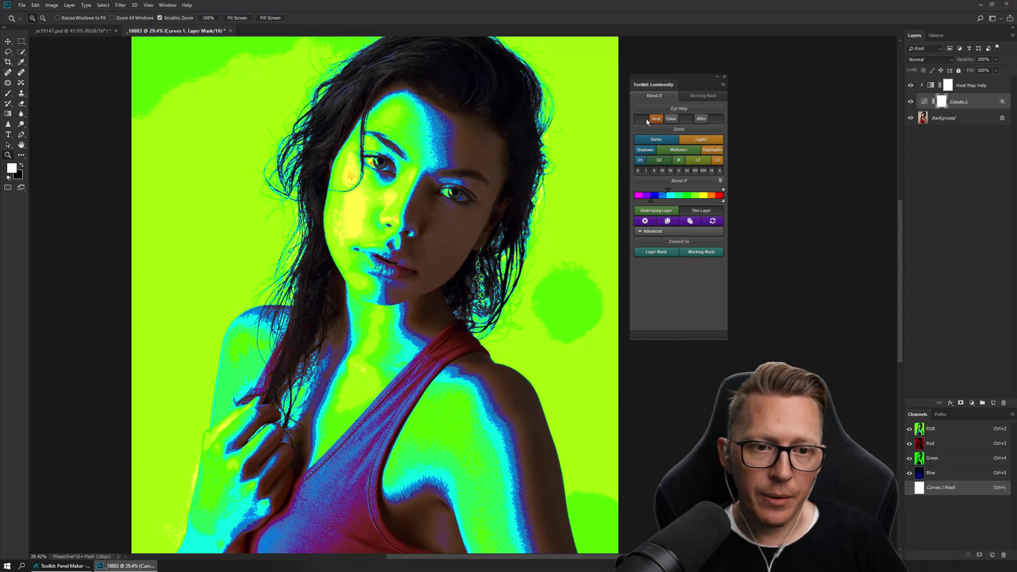
pyautogui.click(678, 121)
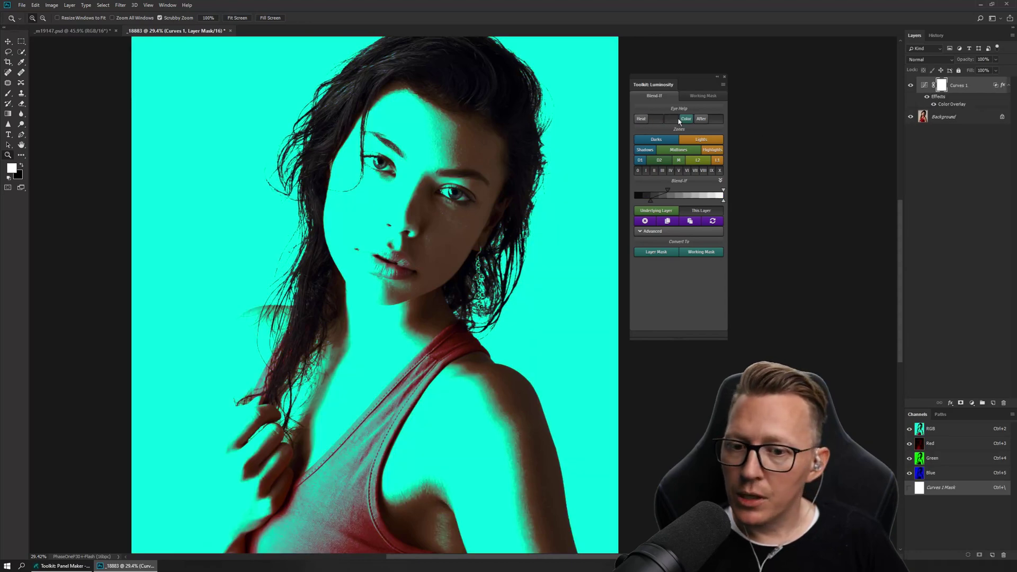
pyautogui.click(679, 121)
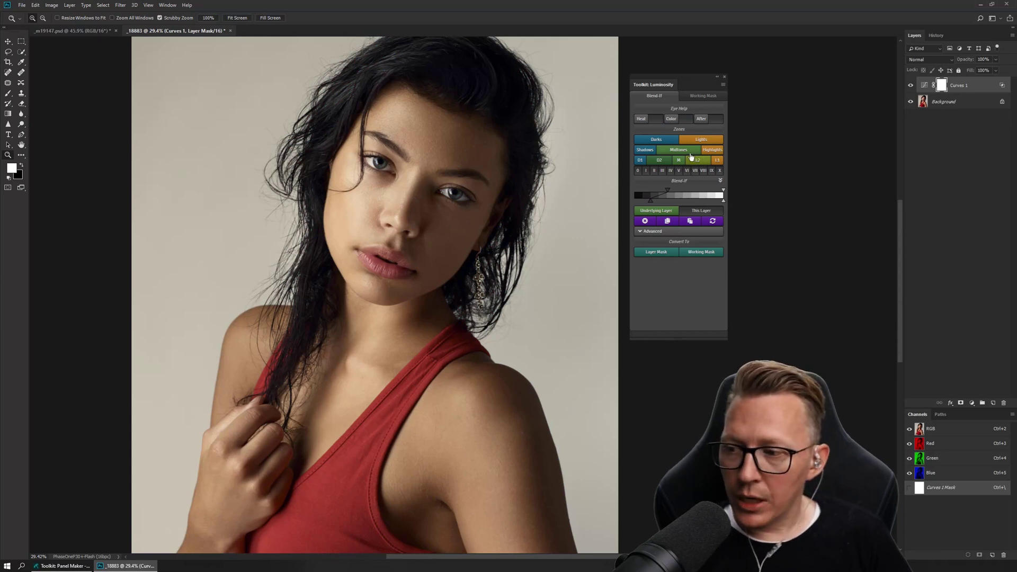
# Lift the Red channel curve of Curves 1 to warm the portrait
pyautogui.doubleClick(925, 84)
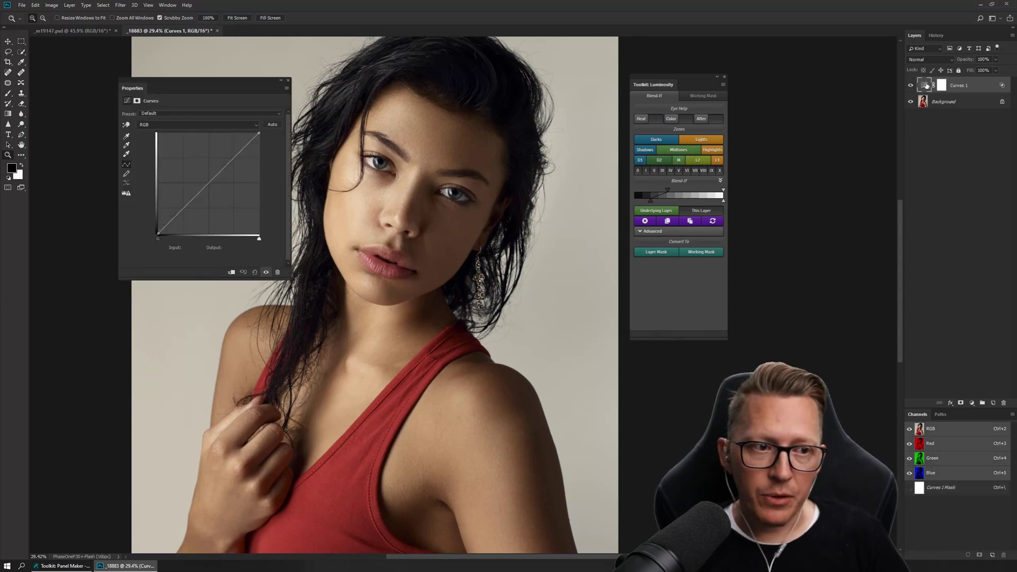
pyautogui.click(179, 125)
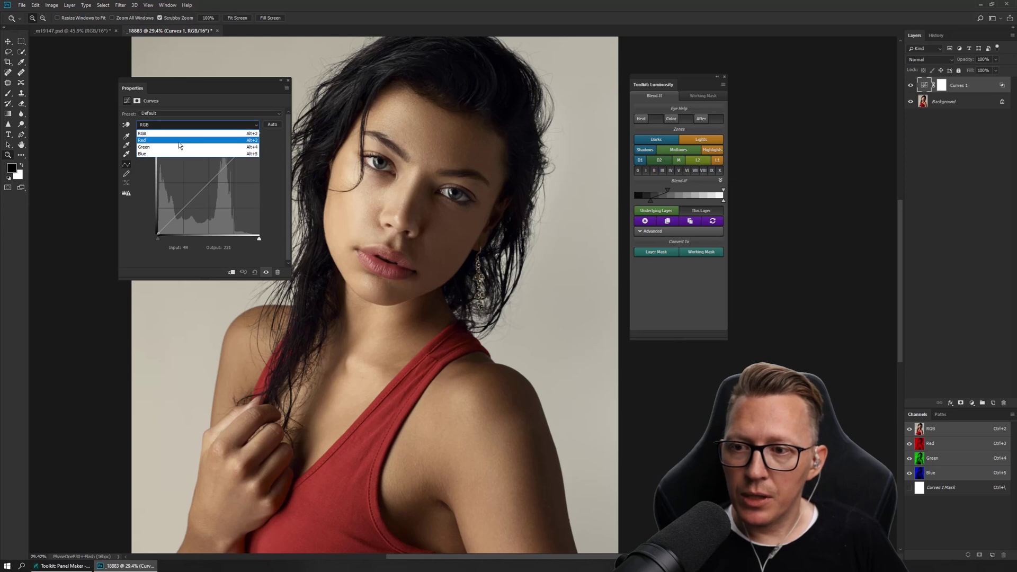
pyautogui.click(179, 142)
pyautogui.click(228, 161)
pyautogui.moveTo(229, 160); pyautogui.dragTo(217, 153)
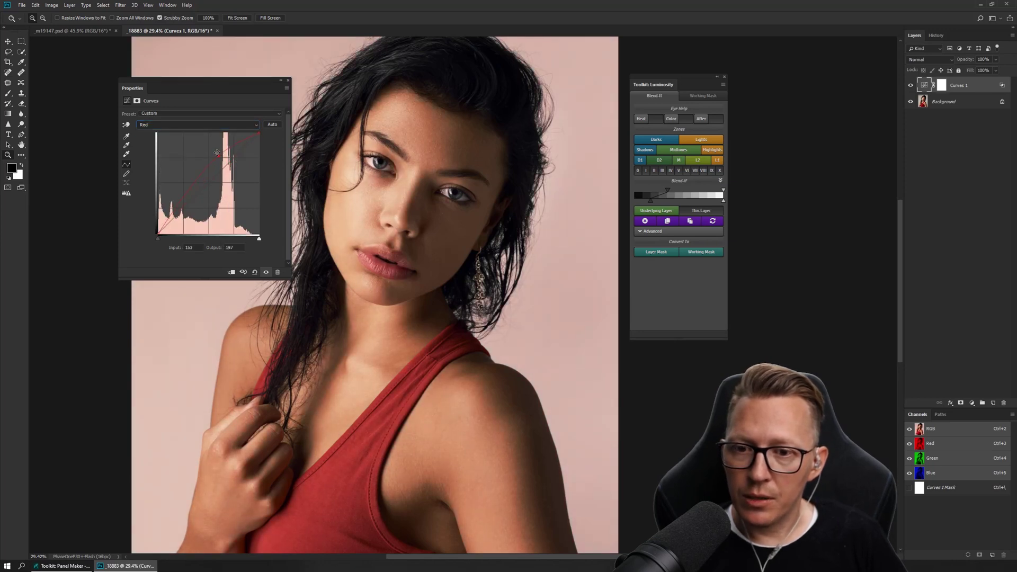
# Pull the Blue channel curve down to add yellow for a golden tone
pyautogui.click(209, 126)
pyautogui.click(212, 154)
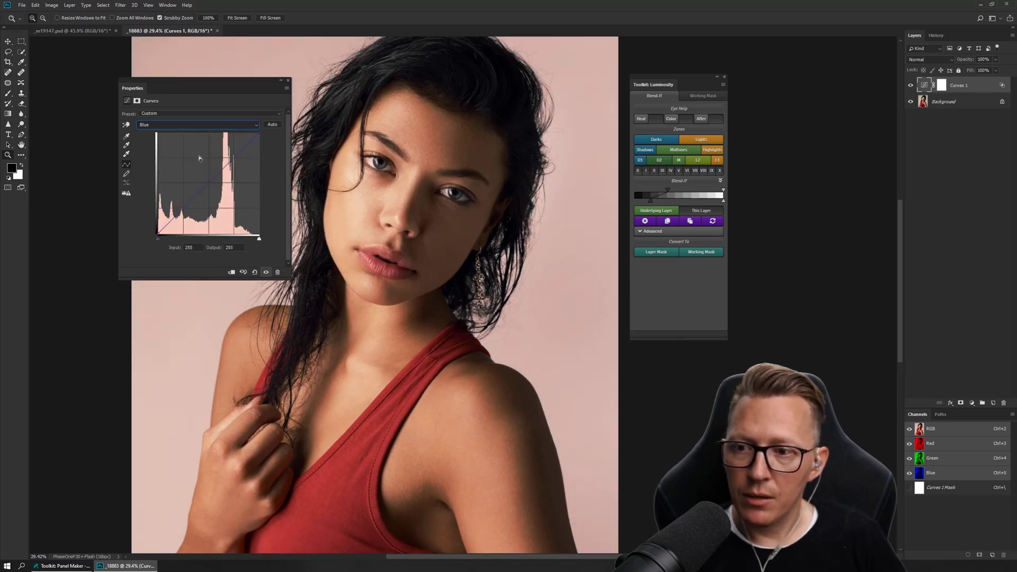
pyautogui.moveTo(214, 174); pyautogui.dragTo(226, 190)
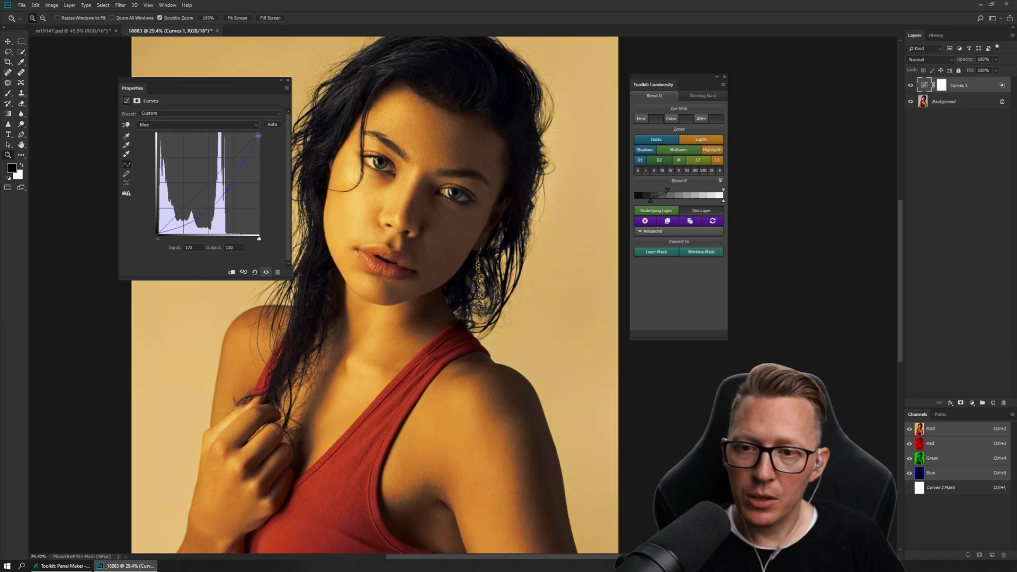
pyautogui.click(287, 81)
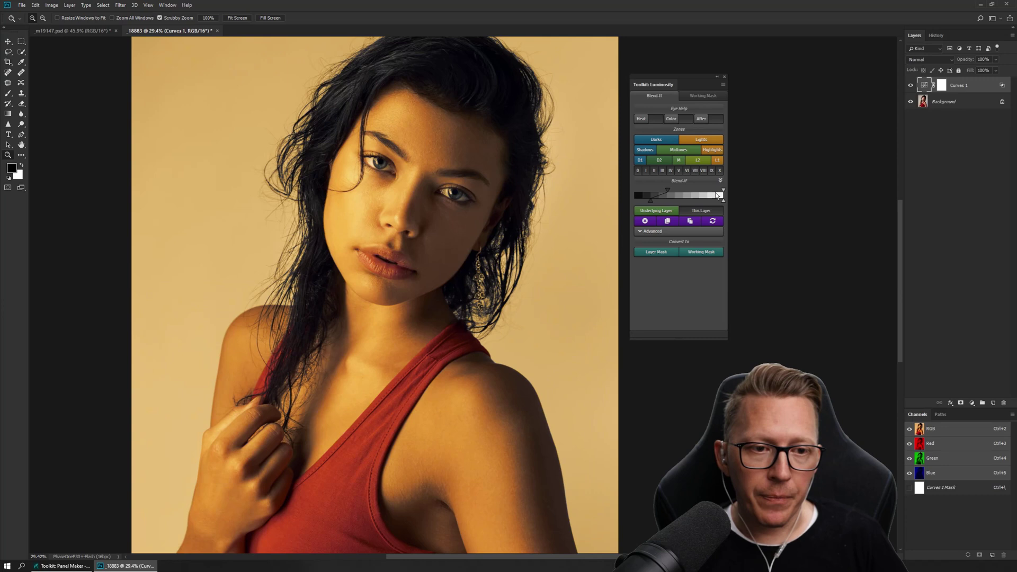
# Flip the After/Before view repeatedly to compare the adjustment, then expand the Advanced picking options
pyautogui.click(703, 119)
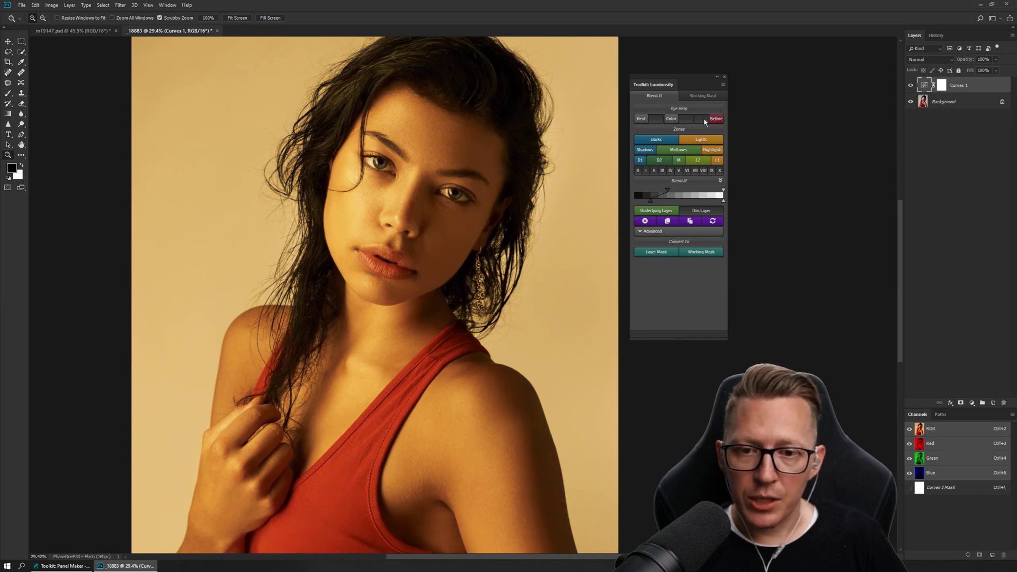
pyautogui.click(705, 122)
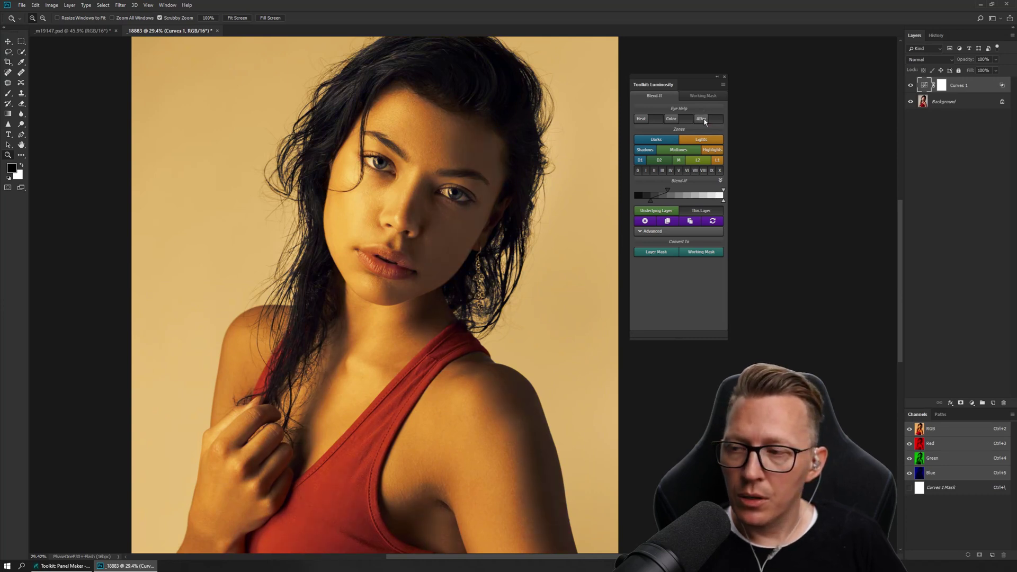
pyautogui.click(705, 121)
pyautogui.click(705, 121)
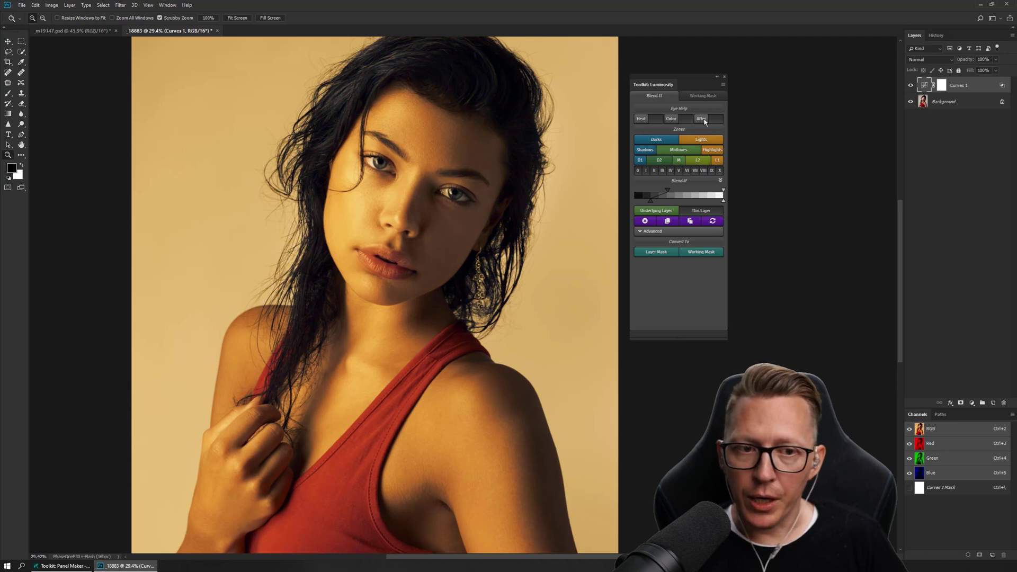
pyautogui.click(705, 121)
pyautogui.click(706, 121)
pyautogui.click(705, 121)
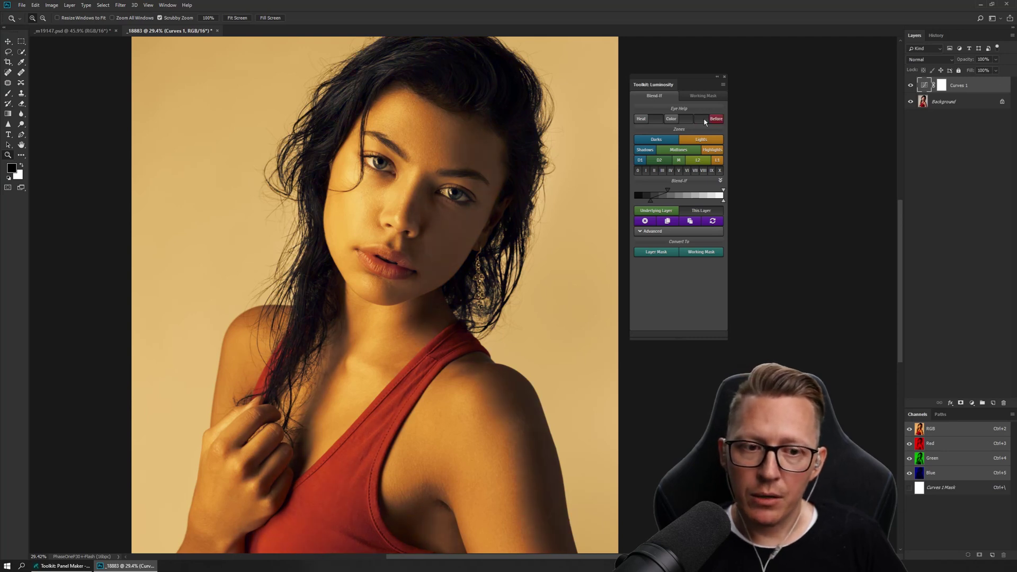
pyautogui.click(705, 121)
pyautogui.click(705, 122)
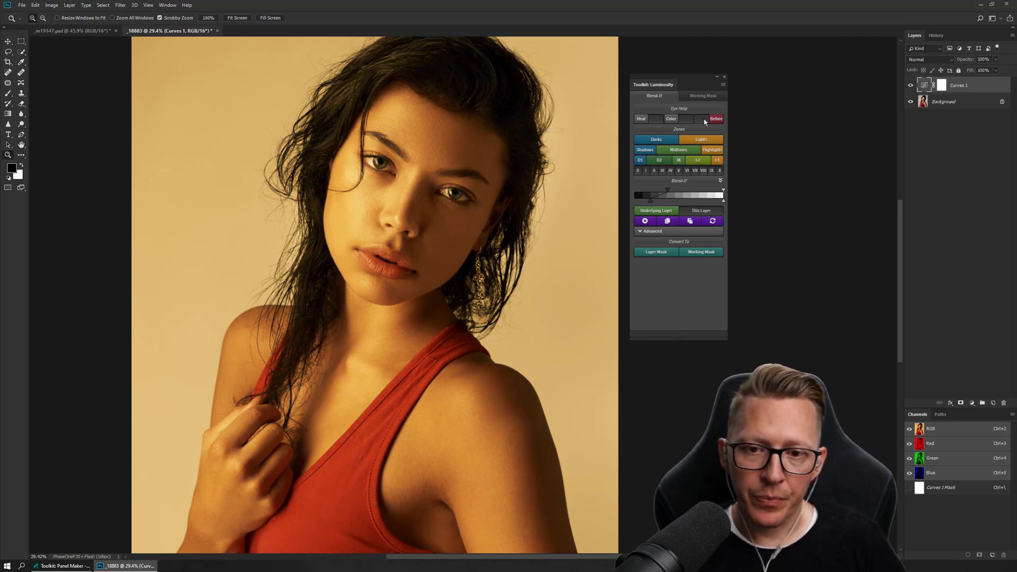
pyautogui.click(706, 122)
pyautogui.click(705, 122)
pyautogui.click(705, 121)
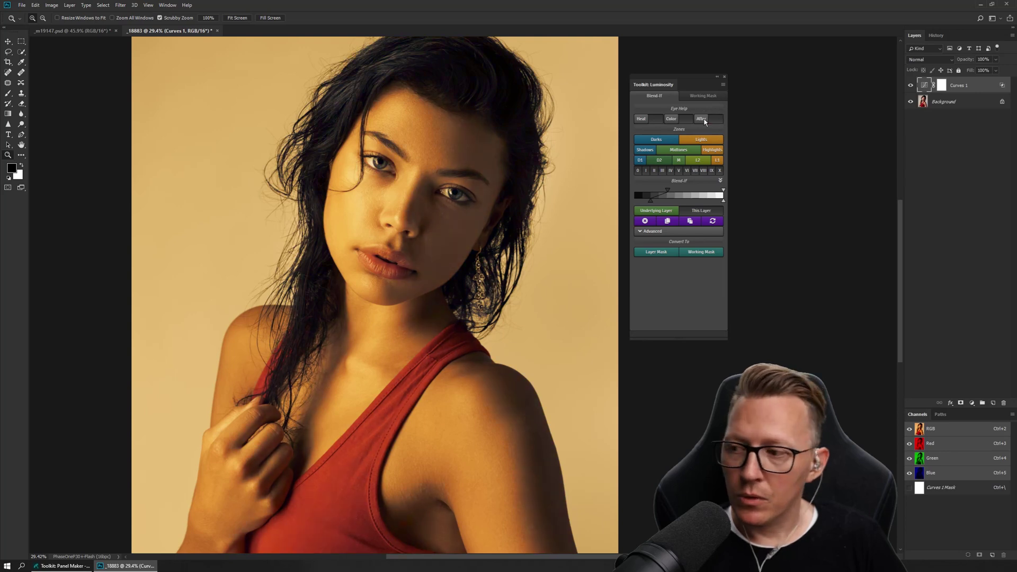
pyautogui.click(705, 121)
pyautogui.click(705, 121)
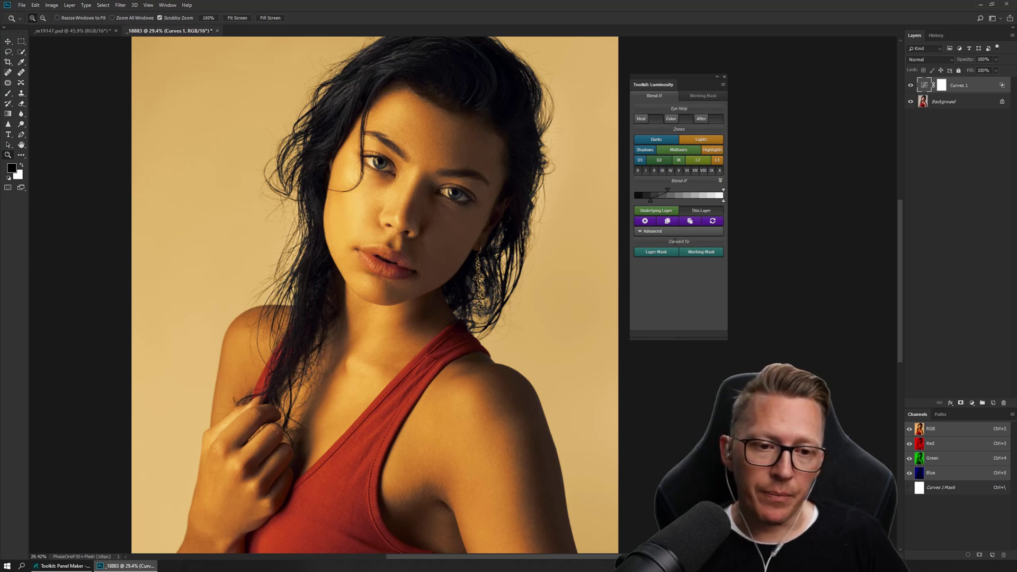
pyautogui.click(660, 233)
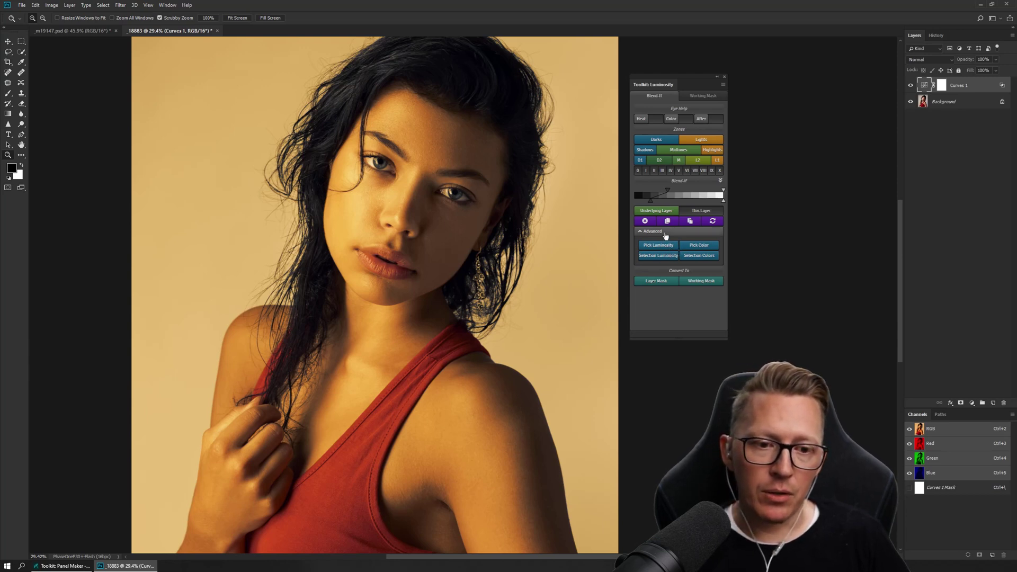
# Collapse the Toolkit's Advanced section to hide the Pick/Selection buttons
pyautogui.click(666, 234)
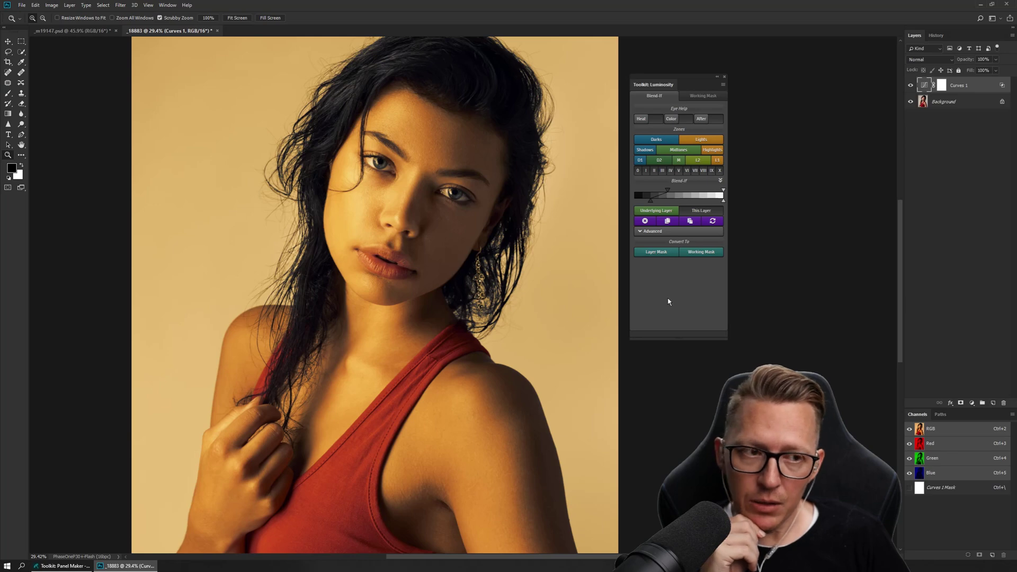
# Preview the range in cyan, shift the Blend-If split sliders toward the lights, then hide the preview
pyautogui.click(672, 121)
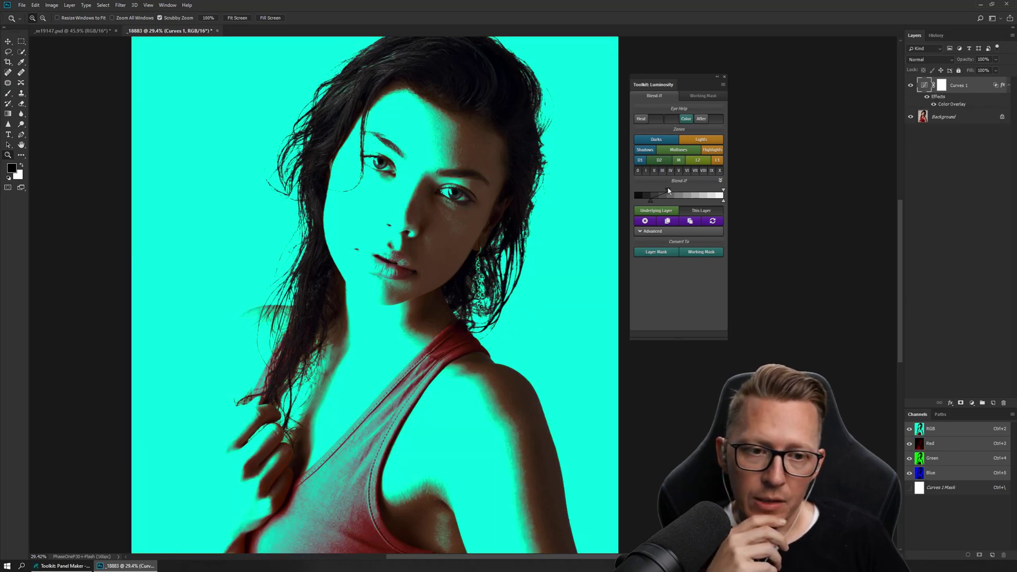
pyautogui.moveTo(667, 190)
pyautogui.mouseDown()
pyautogui.moveTo(676, 191)
pyautogui.moveTo(664, 204)
pyautogui.moveTo(697, 190)
pyautogui.moveTo(673, 202)
pyautogui.mouseUp()
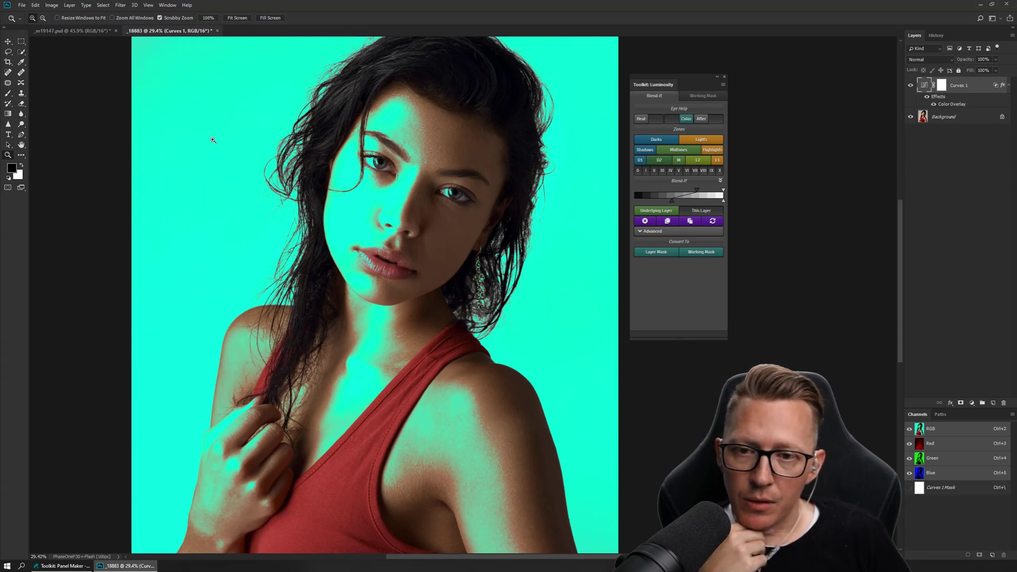
pyautogui.click(677, 119)
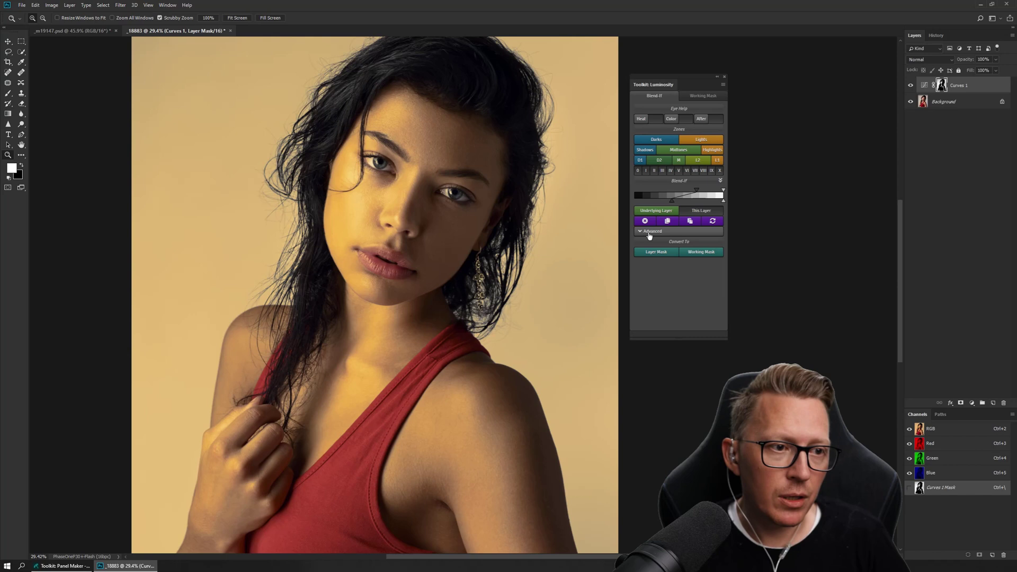
# Reset the Curves 1 mask to white, stamp the visible result as Layer 1, and reselect Curves 1
pyautogui.click(716, 223)
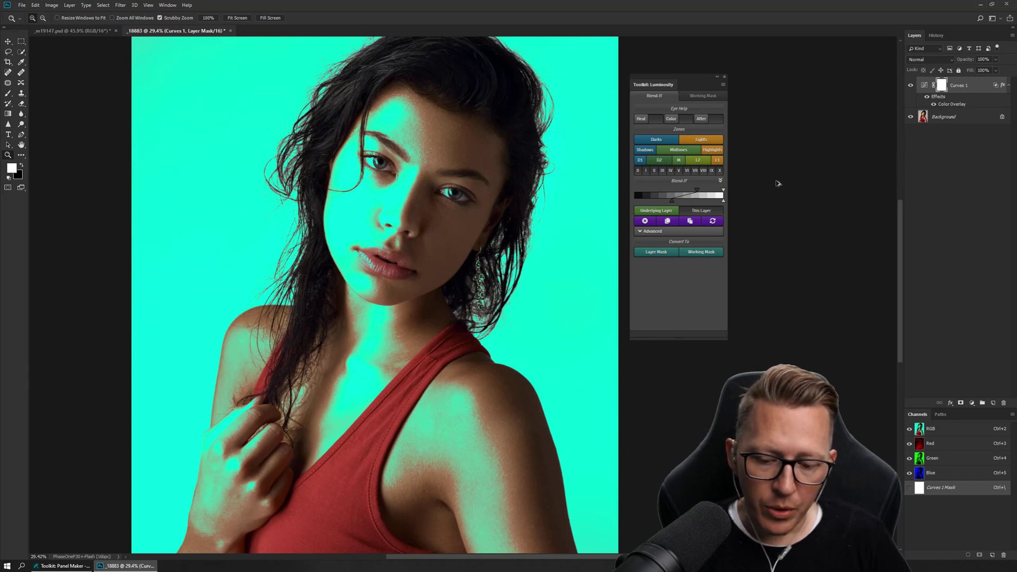
pyautogui.hotkey('ctrl', 'shift', 'alt', 'e')
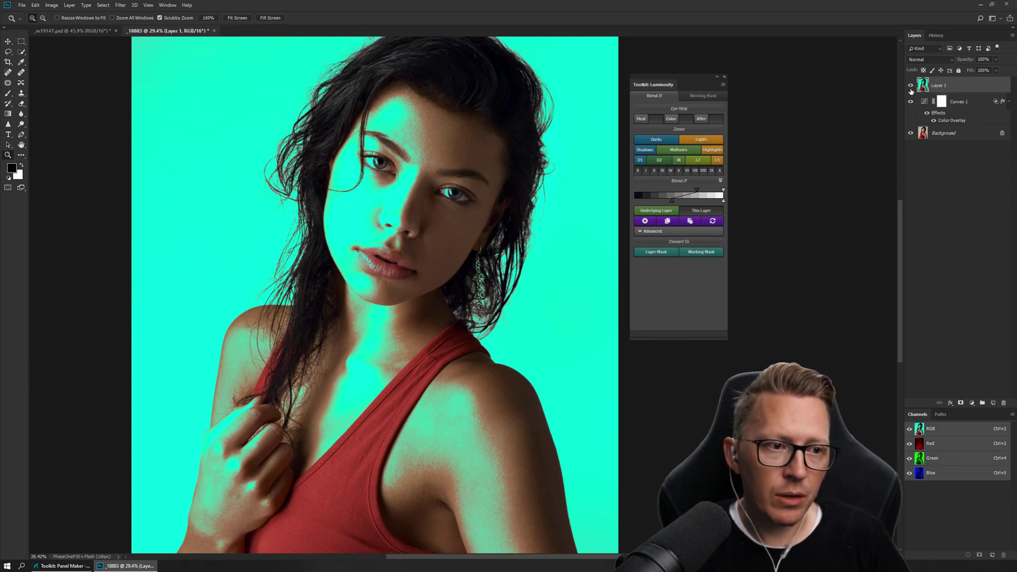
pyautogui.click(969, 102)
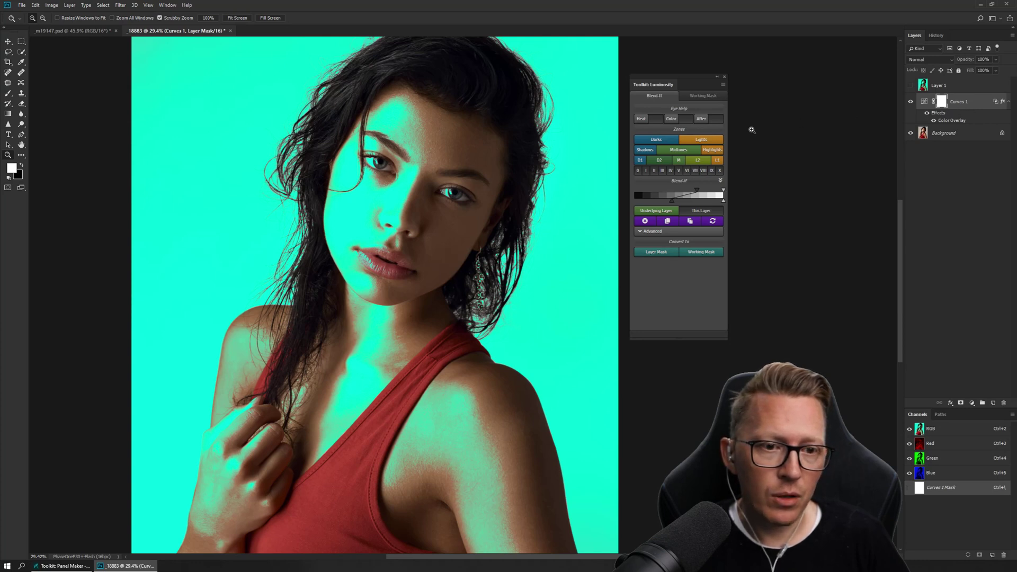
# Convert the brightness range into the Curves 1 layer mask, then show the cyan preview again
pyautogui.click(672, 119)
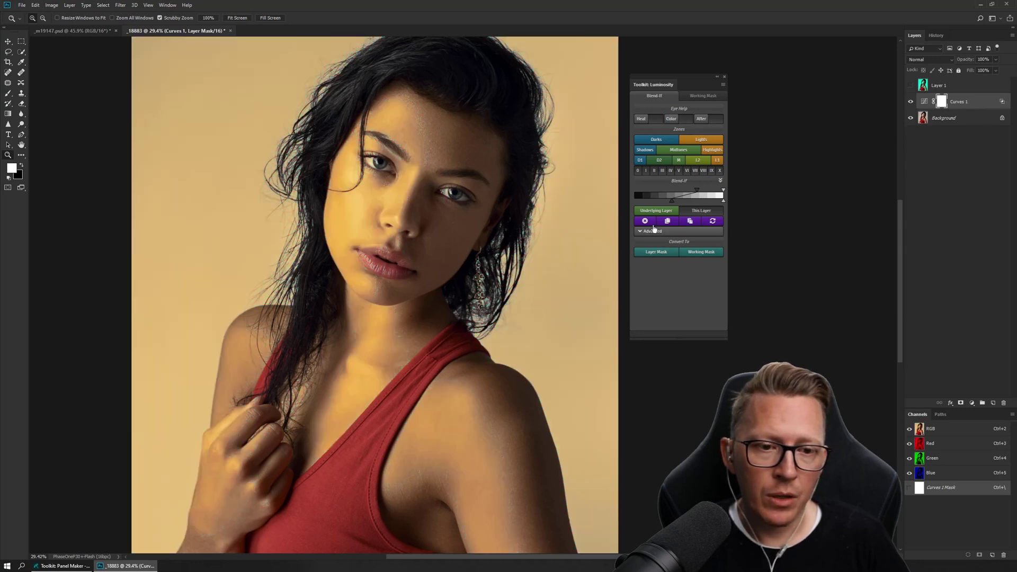
pyautogui.click(656, 252)
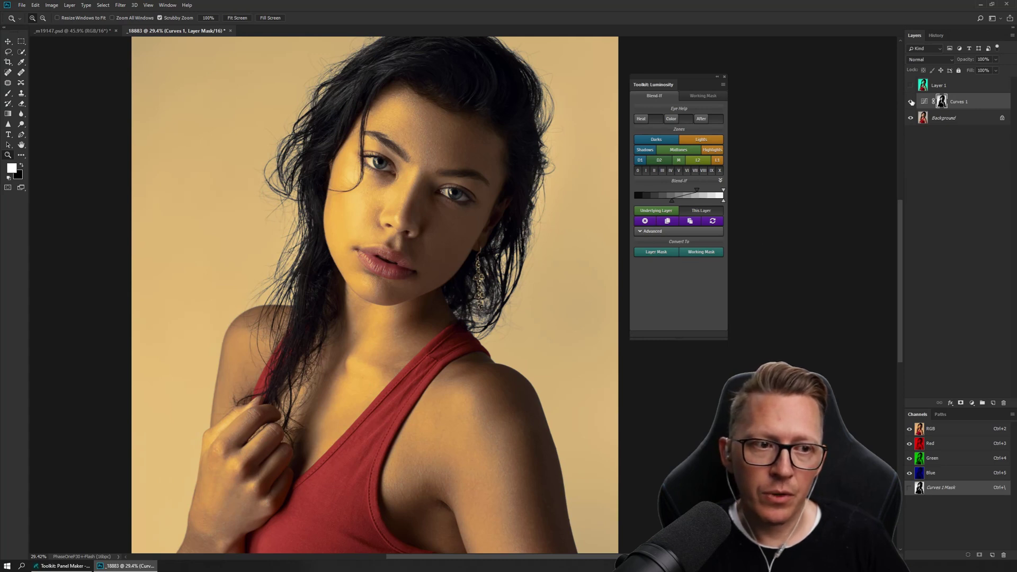
pyautogui.click(674, 120)
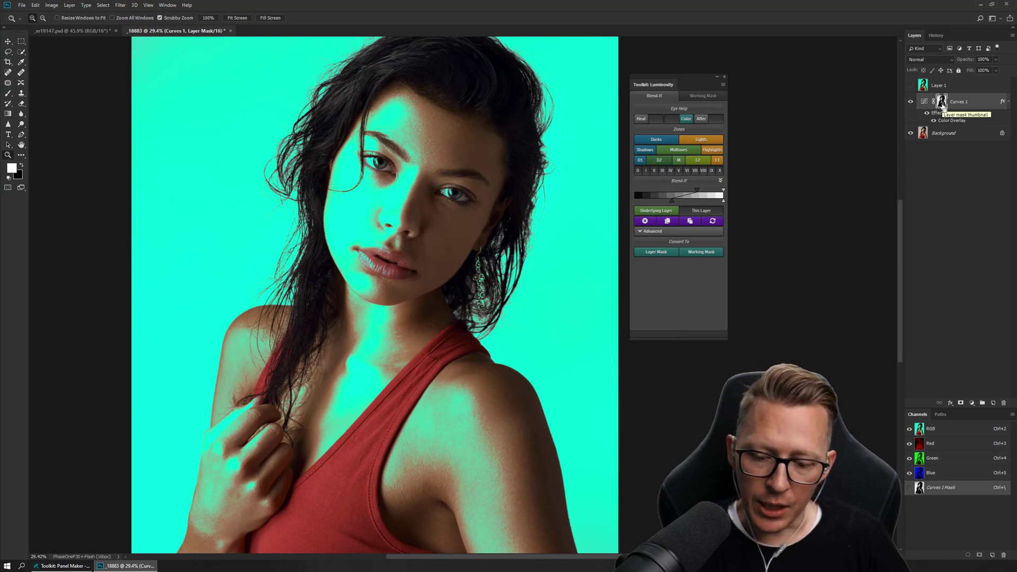
# Stamp the visible result to a new Layer 2 and move it above Layer 1
pyautogui.hotkey('ctrl', 'shift', 'alt', 'e')
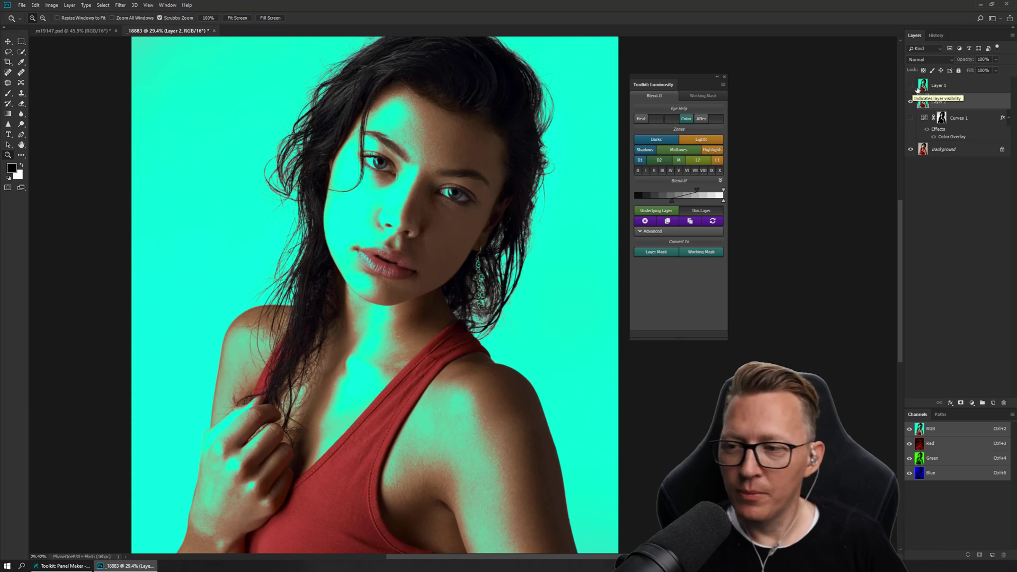
pyautogui.click(912, 86)
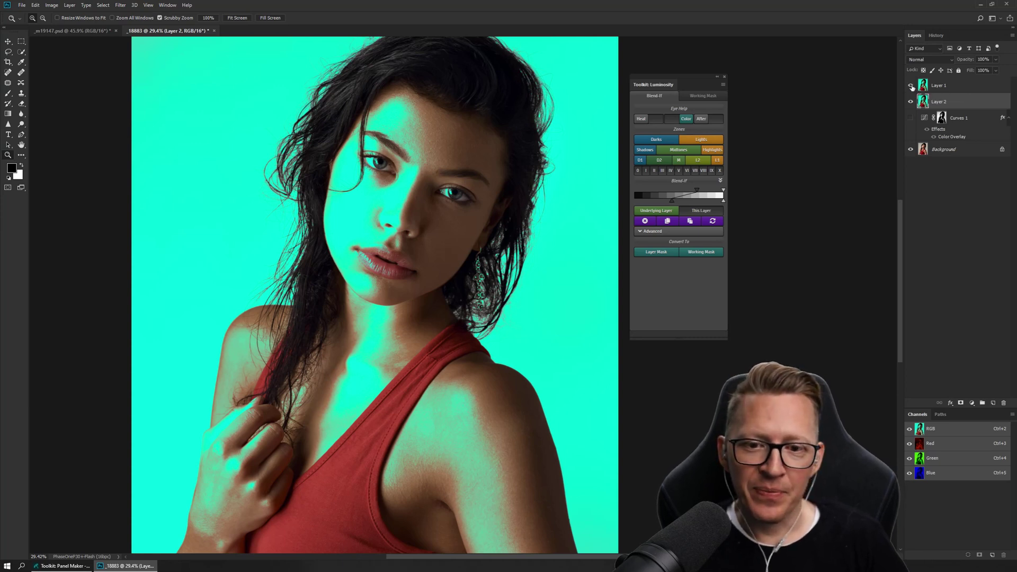
pyautogui.click(941, 87)
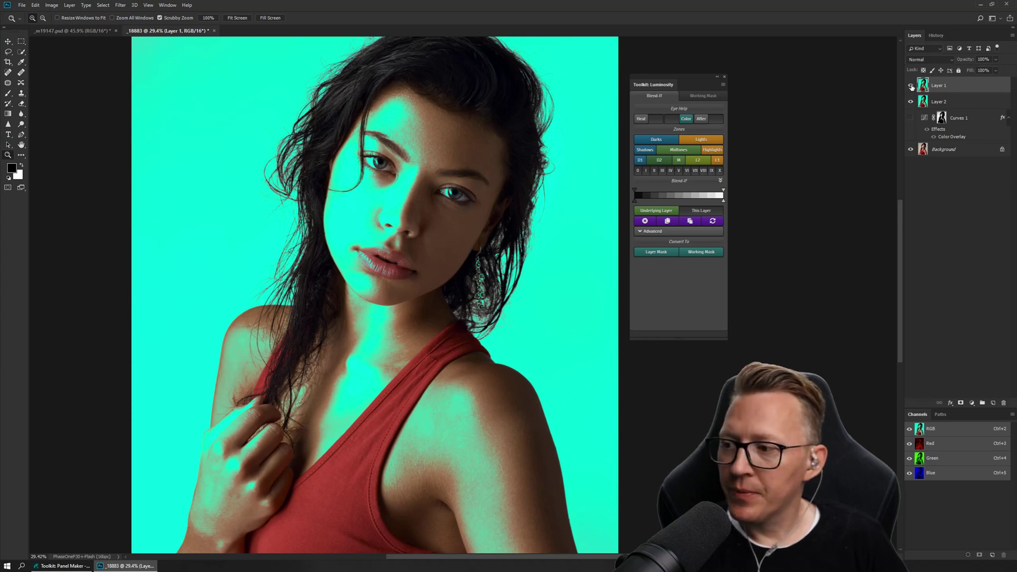
pyautogui.click(911, 87)
pyautogui.click(935, 101)
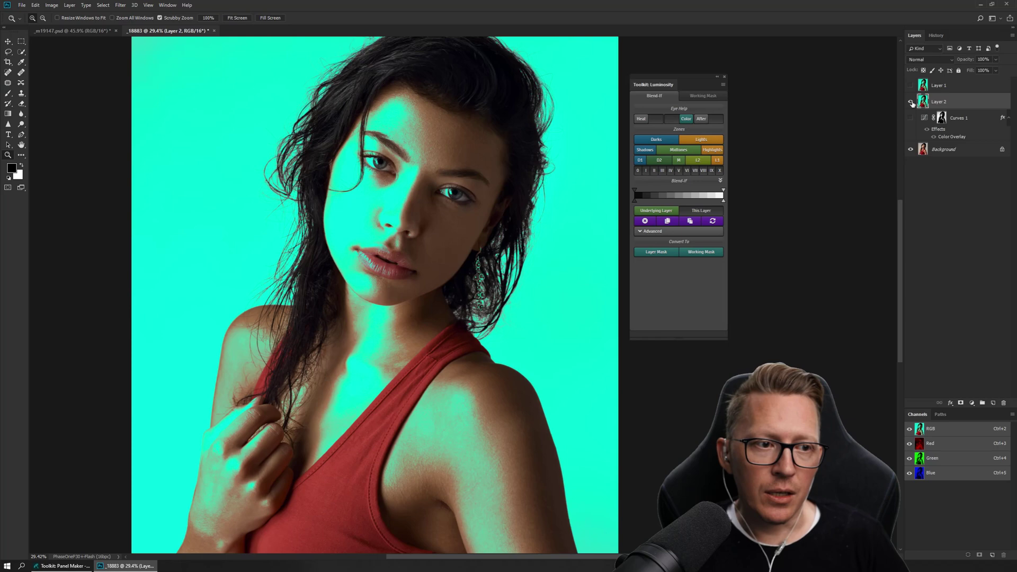
pyautogui.click(912, 103)
pyautogui.click(911, 102)
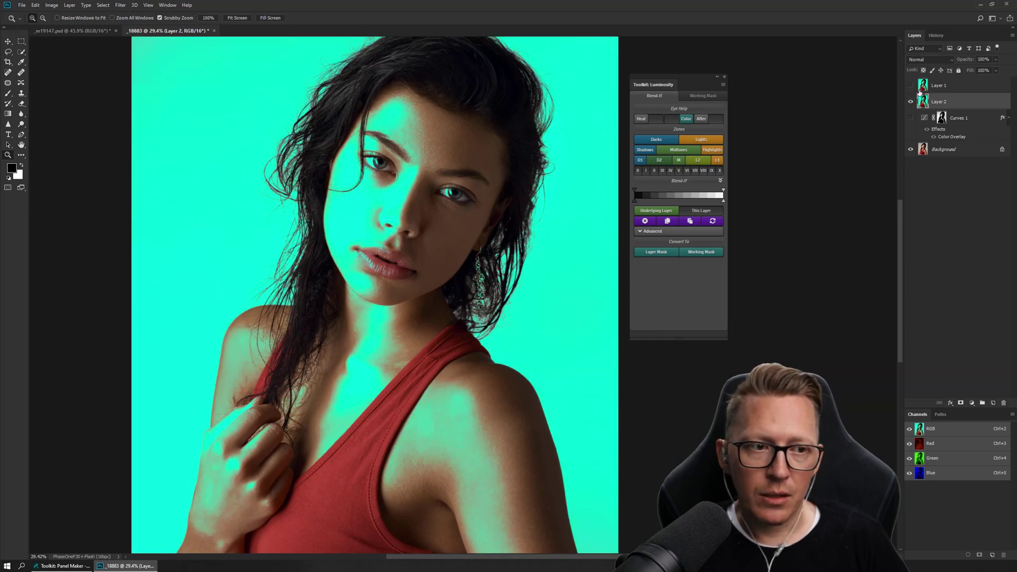
pyautogui.moveTo(938, 102); pyautogui.dragTo(935, 89)
pyautogui.click(912, 101)
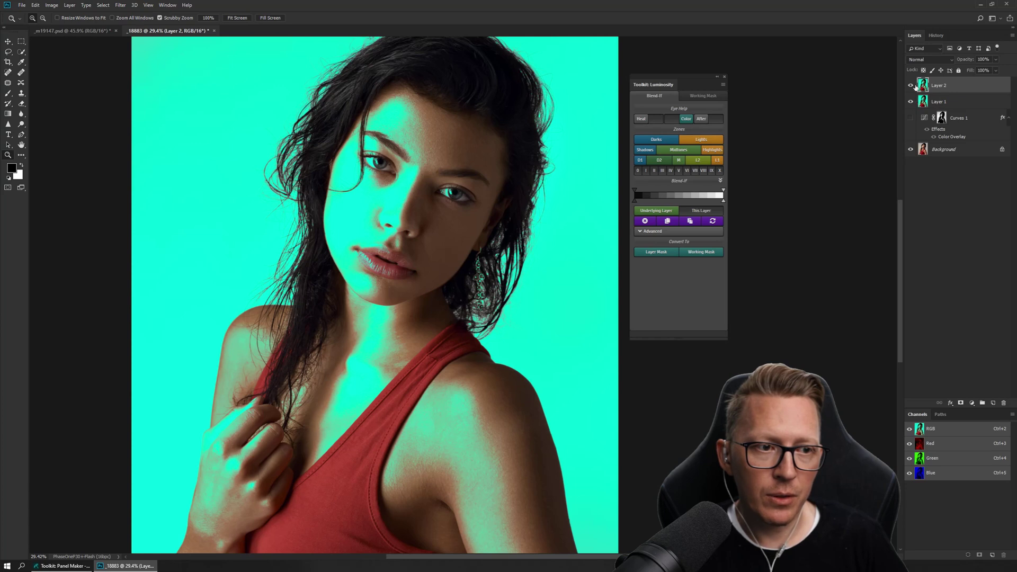
# Toggle the top stamp's visibility to compare, then select Layer 2, Layer 1 and Curves 1
pyautogui.click(912, 85)
pyautogui.click(911, 86)
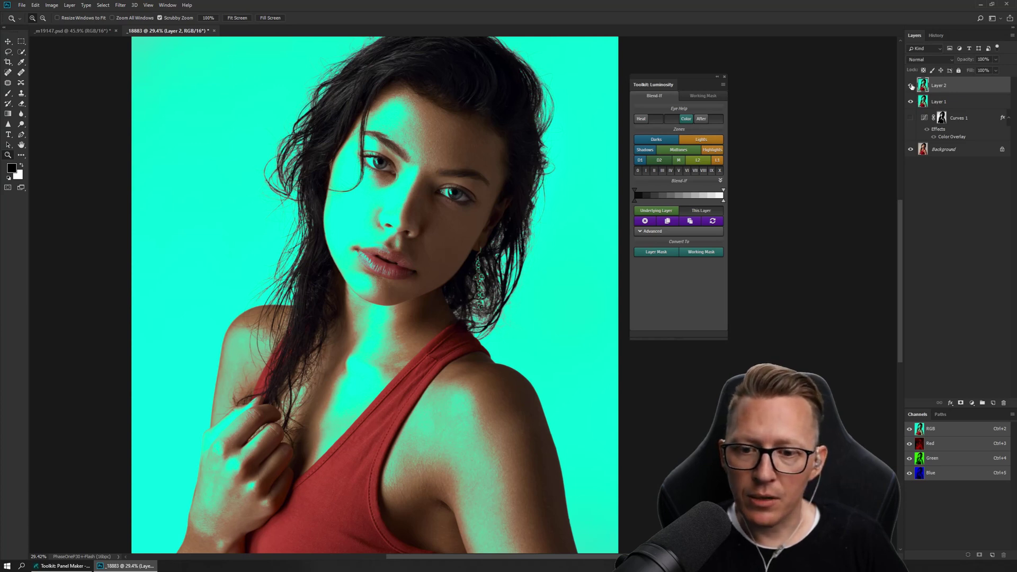
pyautogui.click(911, 86)
pyautogui.click(911, 85)
pyautogui.click(912, 85)
pyautogui.click(912, 85)
pyautogui.click(911, 86)
pyautogui.click(911, 85)
pyautogui.click(912, 86)
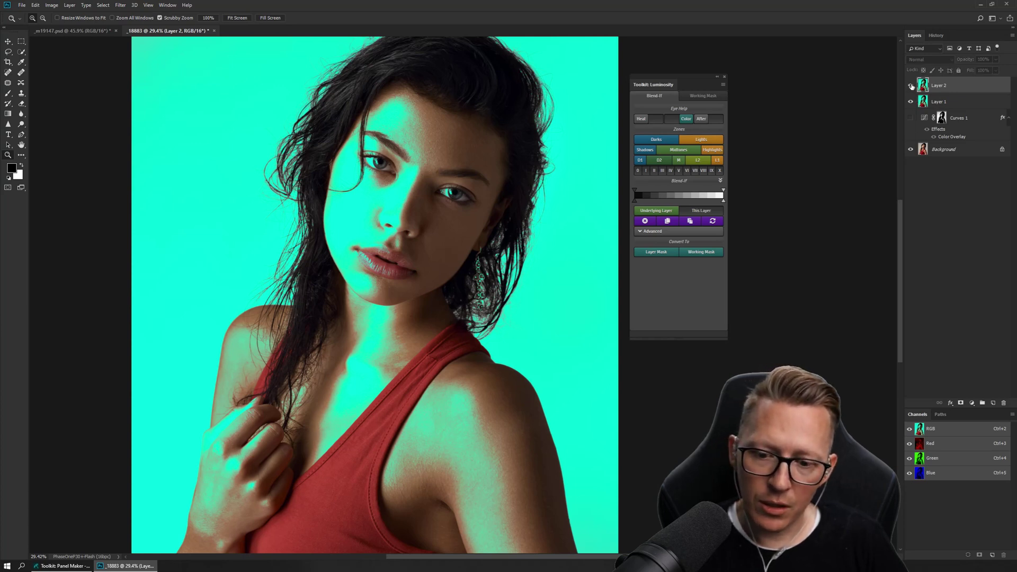
pyautogui.click(911, 85)
pyautogui.click(911, 85)
pyautogui.click(911, 85)
pyautogui.click(912, 86)
pyautogui.click(912, 85)
pyautogui.click(911, 85)
pyautogui.click(911, 85)
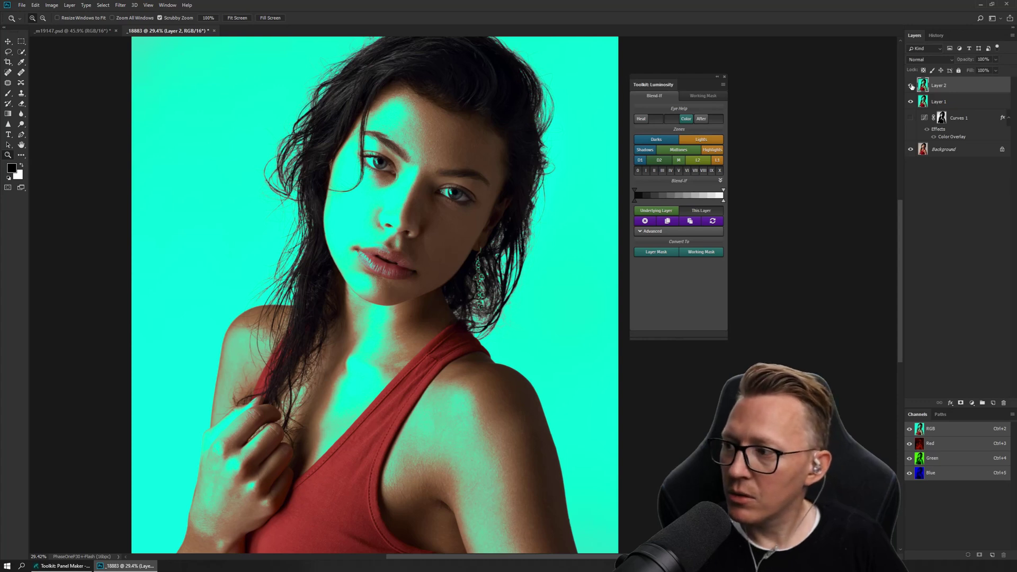
pyautogui.click(911, 85)
pyautogui.click(911, 85)
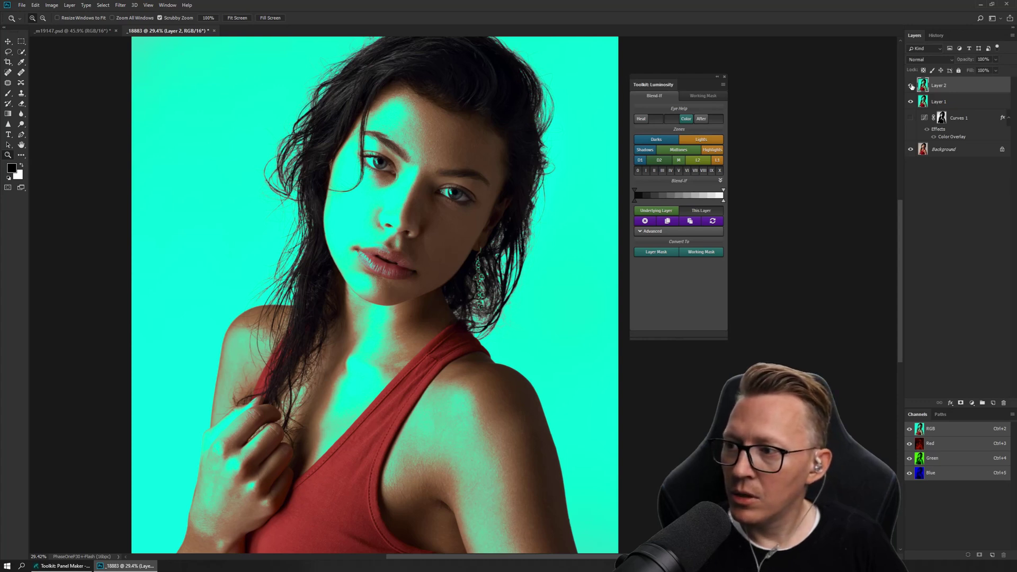
pyautogui.keyDown('shift'); pyautogui.click(970, 136); pyautogui.keyUp('shift')
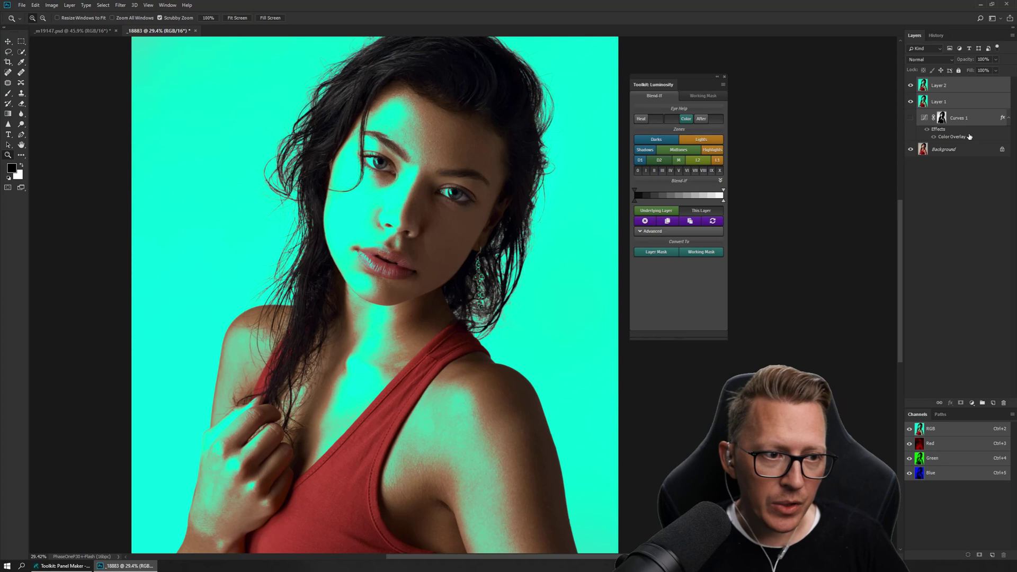
# Delete the extra layers, turn off the Color eye-help preview, and go to the Toolkit Working Mask section
pyautogui.press('Delete')
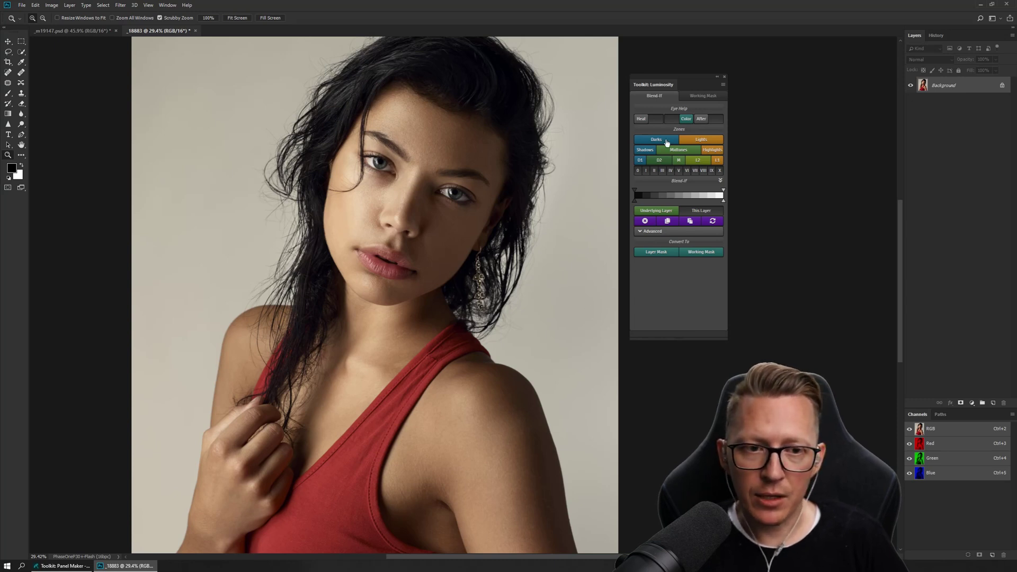
pyautogui.click(665, 118)
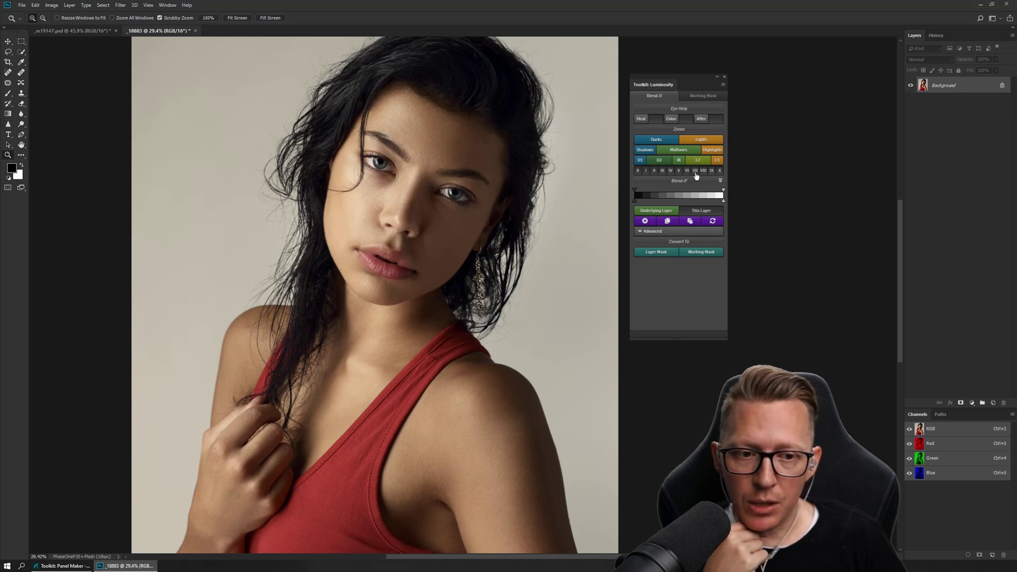
pyautogui.click(699, 99)
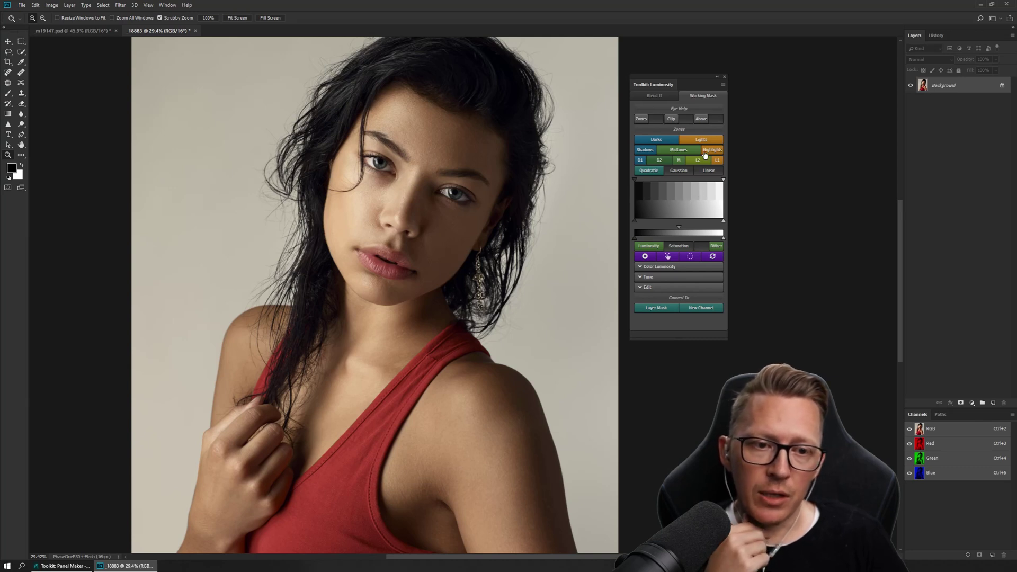
# Create a Lights working mask, shape its curve for white skin and black hair, and disable Dither
pyautogui.click(694, 140)
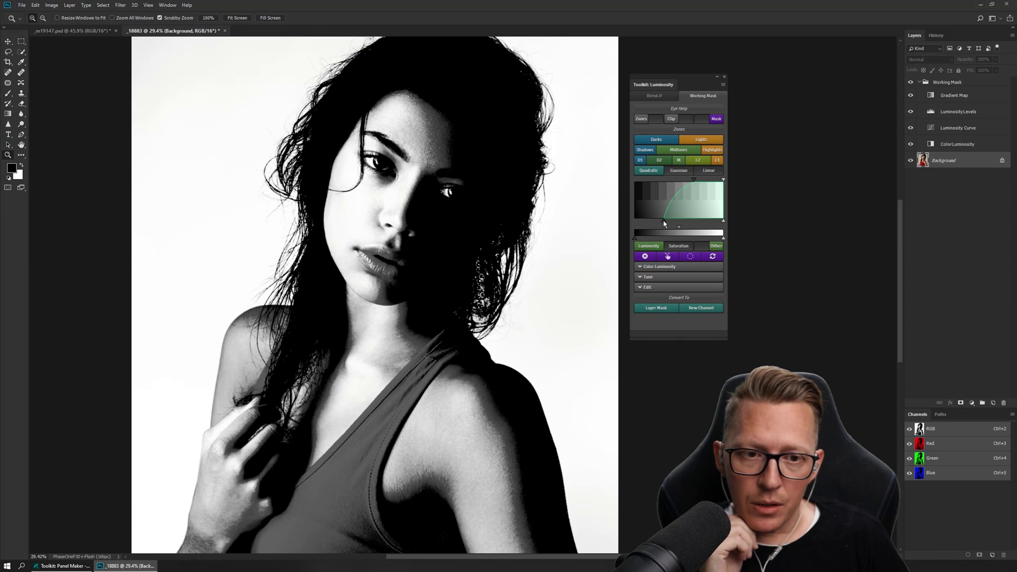
pyautogui.moveTo(664, 222); pyautogui.dragTo(635, 223)
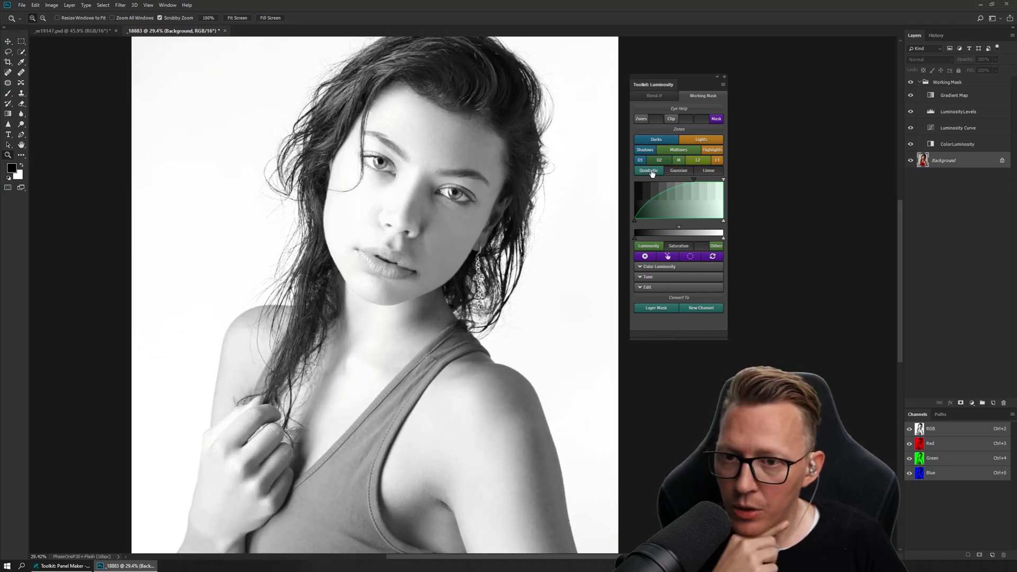
pyautogui.moveTo(636, 222); pyautogui.dragTo(642, 223)
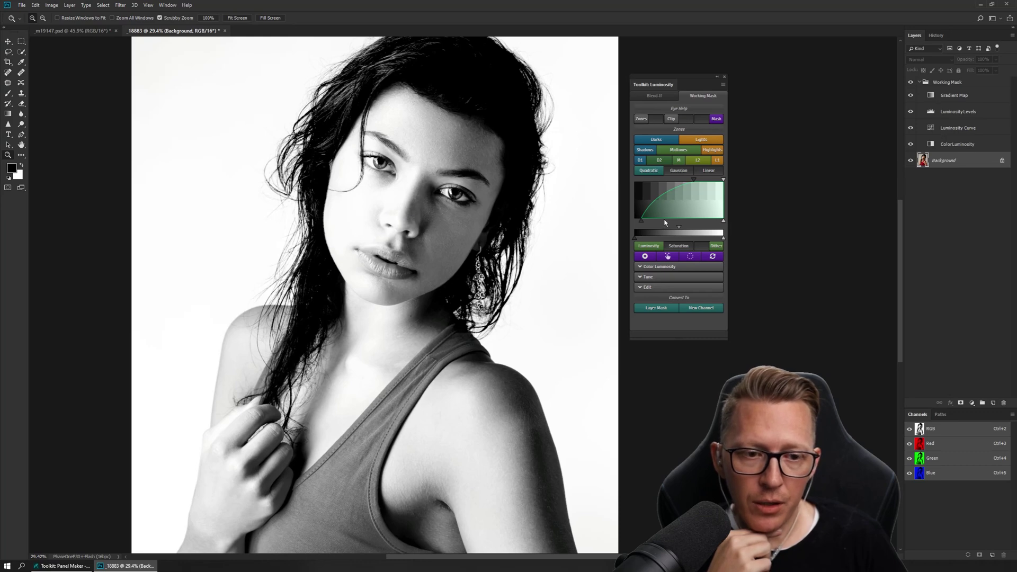
pyautogui.moveTo(690, 184)
pyautogui.mouseDown()
pyautogui.moveTo(666, 183)
pyautogui.moveTo(694, 184)
pyautogui.mouseUp()
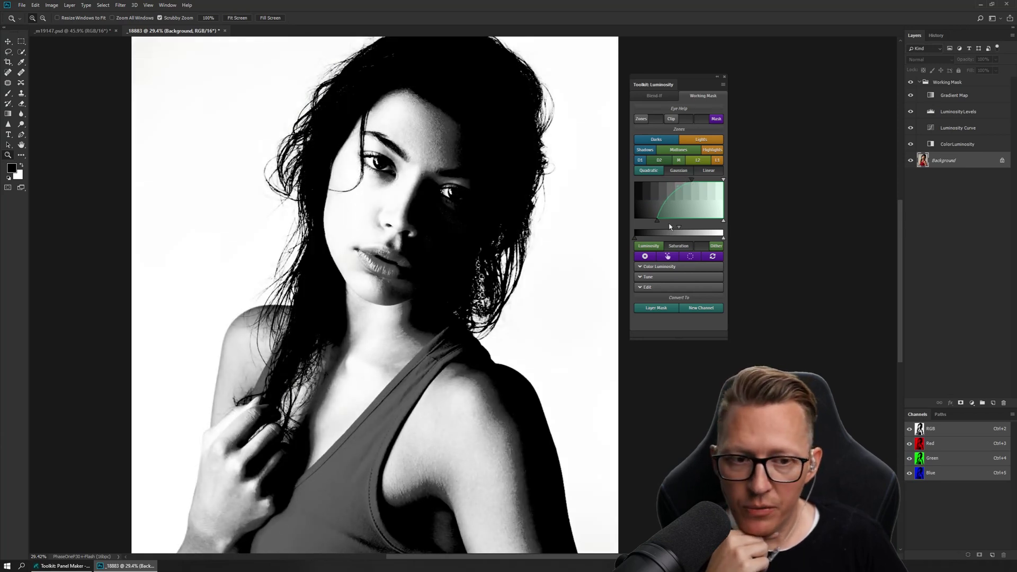
pyautogui.moveTo(657, 221); pyautogui.dragTo(662, 220)
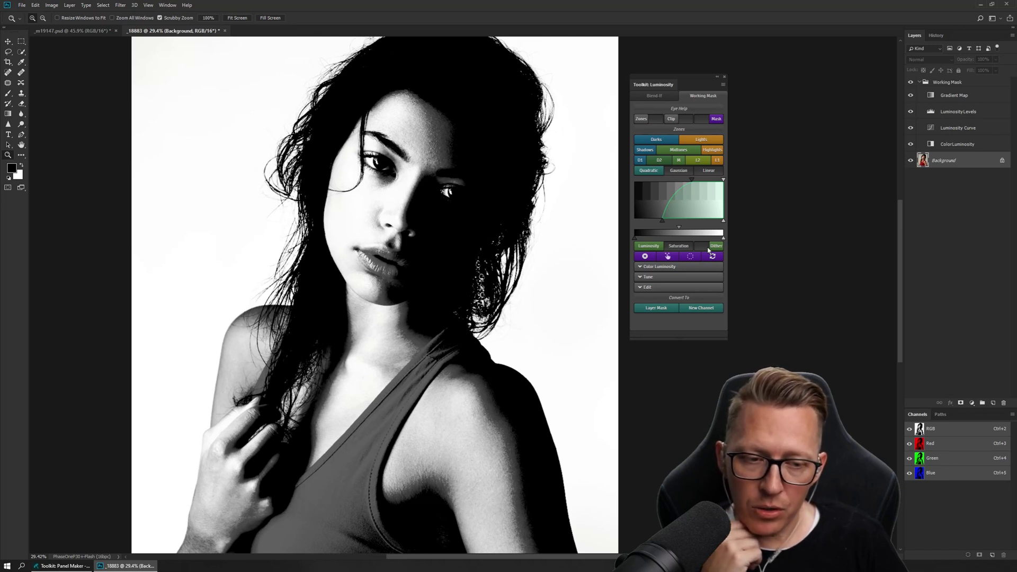
pyautogui.click(709, 247)
# Re-enable Dither and compare Gaussian against Quadratic falloff, keeping Quadratic
pyautogui.click(710, 248)
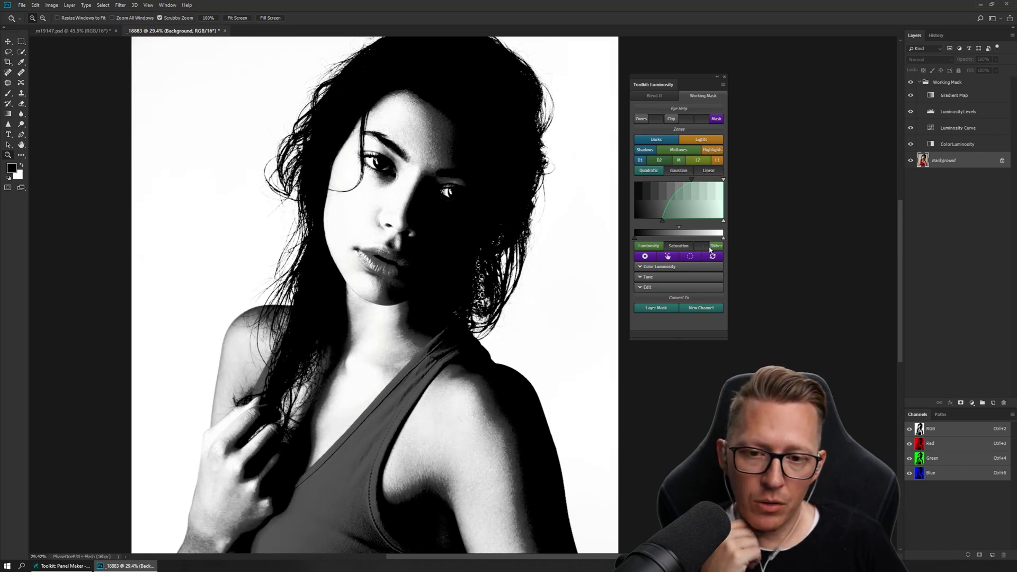
pyautogui.click(710, 249)
pyautogui.click(711, 249)
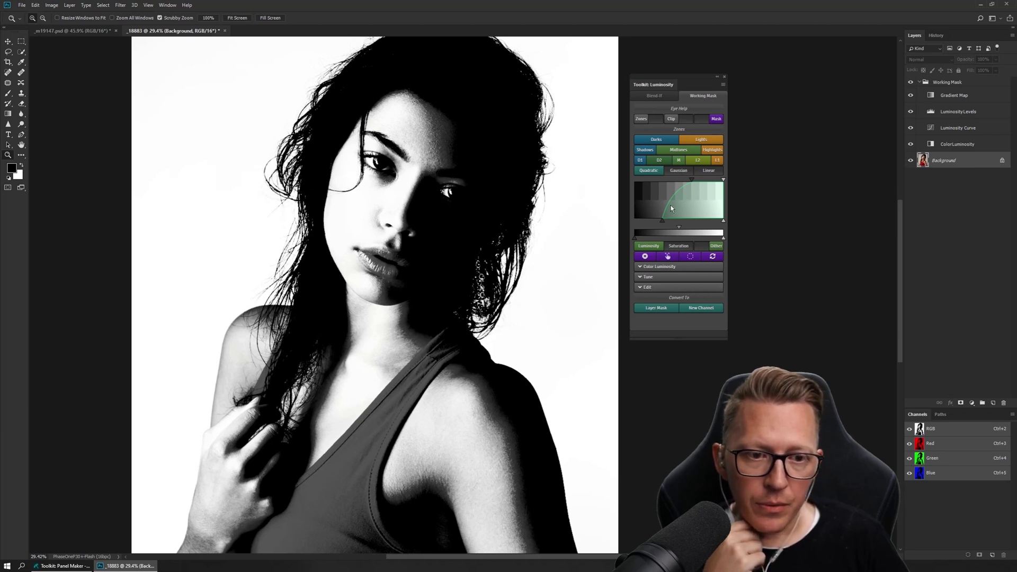
pyautogui.click(676, 175)
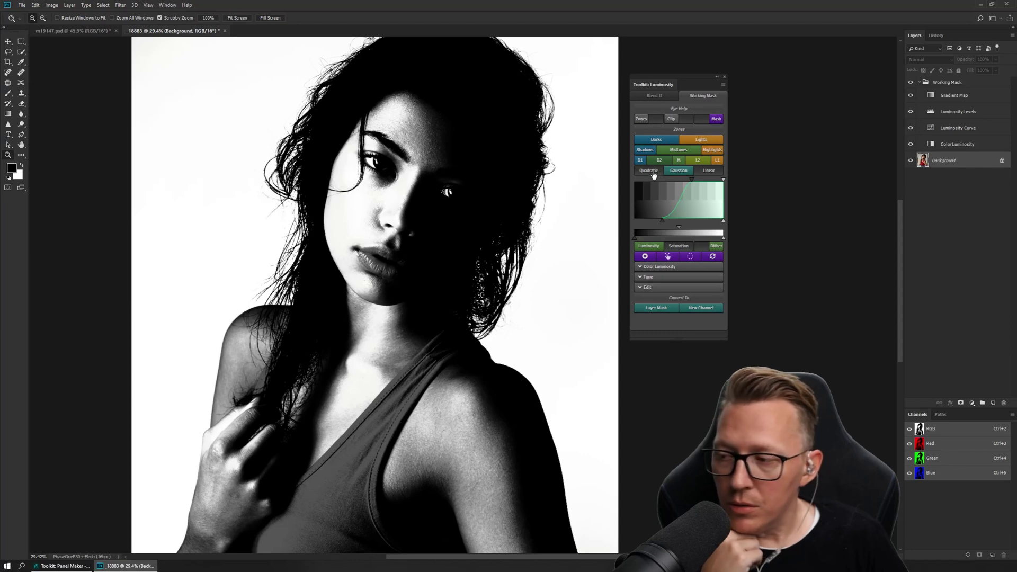
pyautogui.click(654, 175)
pyautogui.click(687, 171)
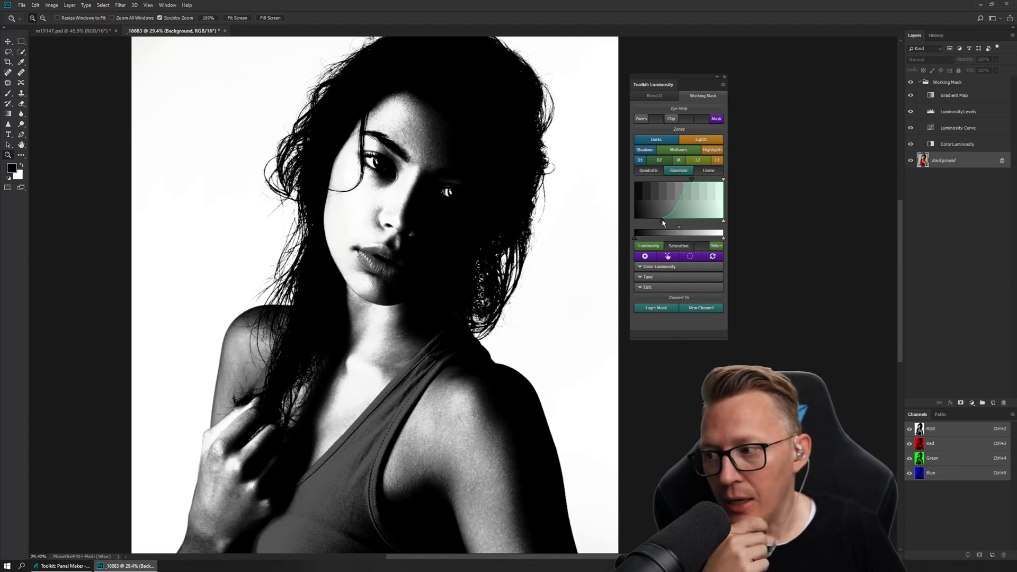
pyautogui.click(649, 170)
# Fine-tune the mask curve sliders for darker, higher-contrast shadows
pyautogui.moveTo(645, 221); pyautogui.dragTo(648, 223)
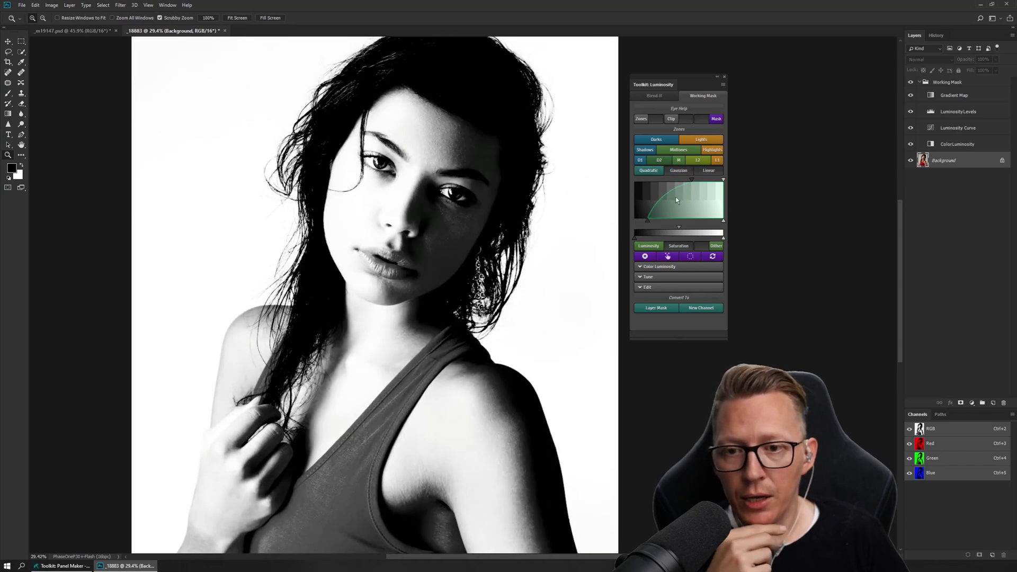
pyautogui.moveTo(692, 181); pyautogui.dragTo(721, 182)
pyautogui.moveTo(651, 221); pyautogui.dragTo(662, 225)
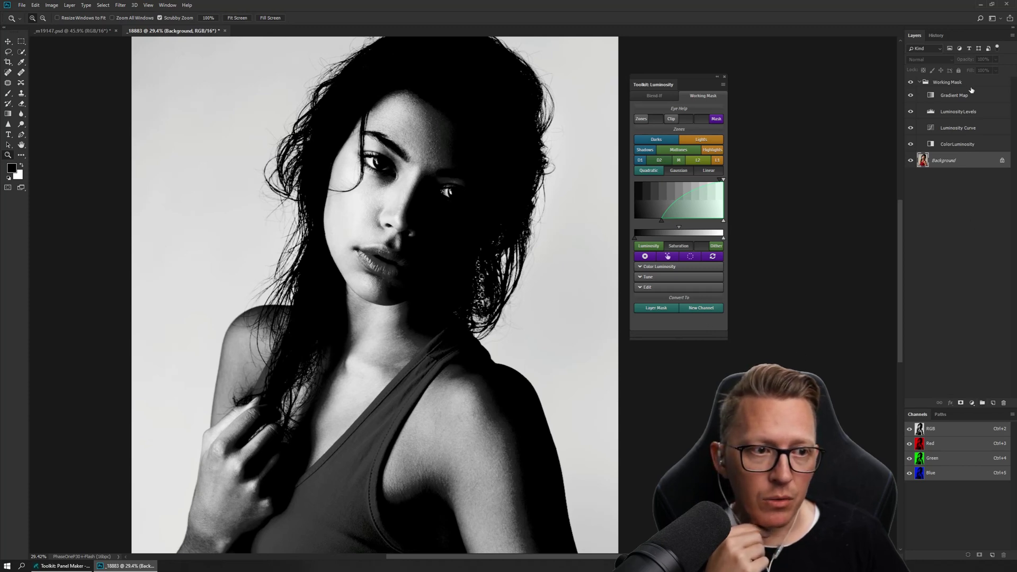
# Add a Curves adjustment layer and apply the Lights working mask as its layer mask
pyautogui.click(973, 404)
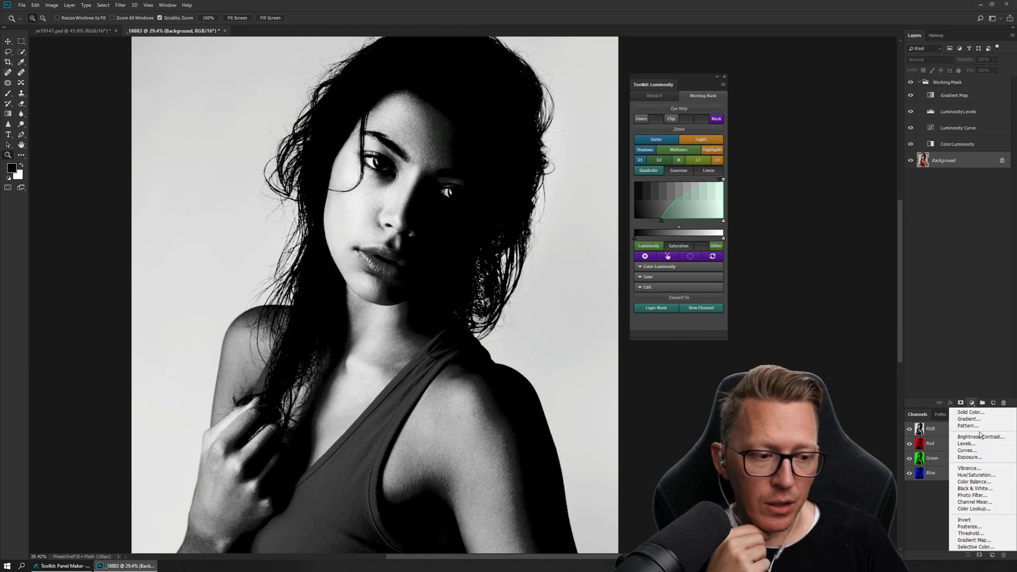
pyautogui.click(967, 450)
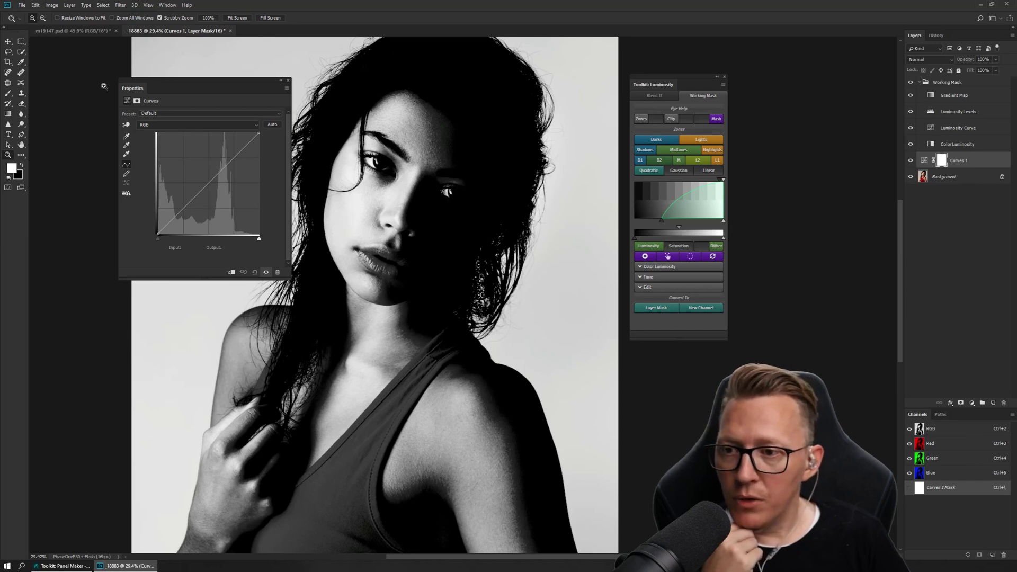
pyautogui.moveTo(120, 88); pyautogui.dragTo(452, 300)
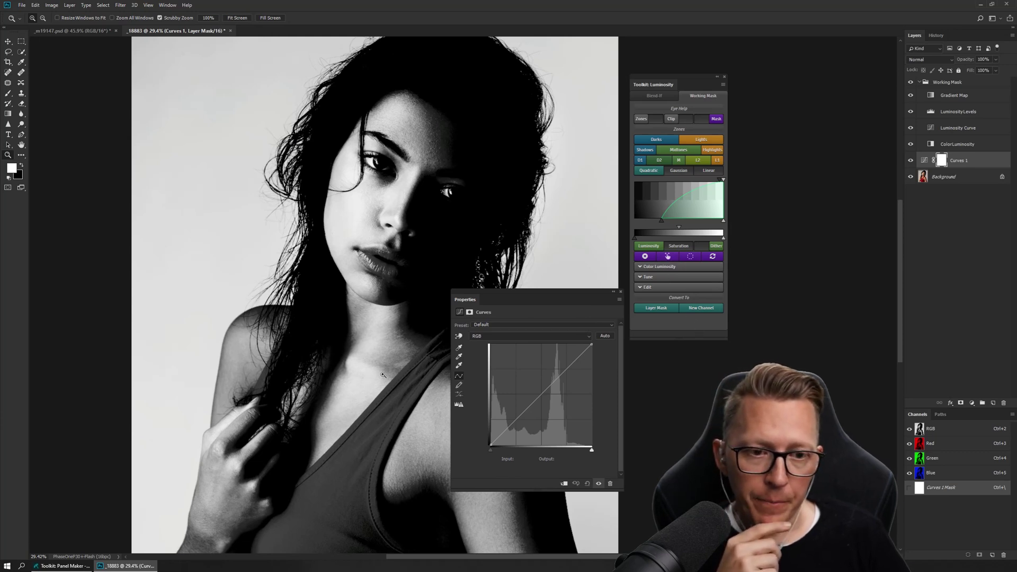
pyautogui.click(657, 314)
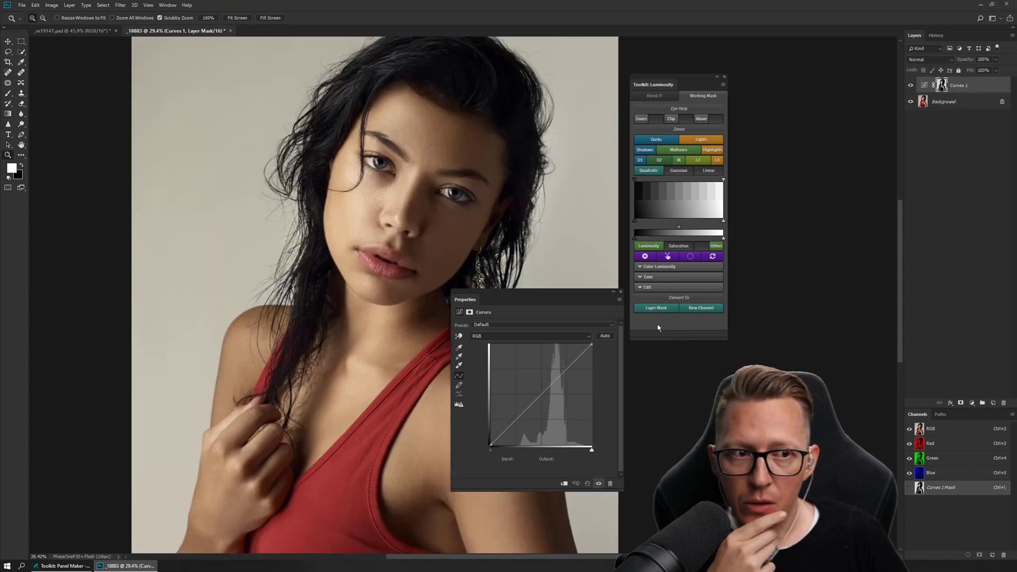
# Close the Curves properties, view the Curves 1 mask alone, and zoom to inspect shoulder and hair edges
pyautogui.click(620, 292)
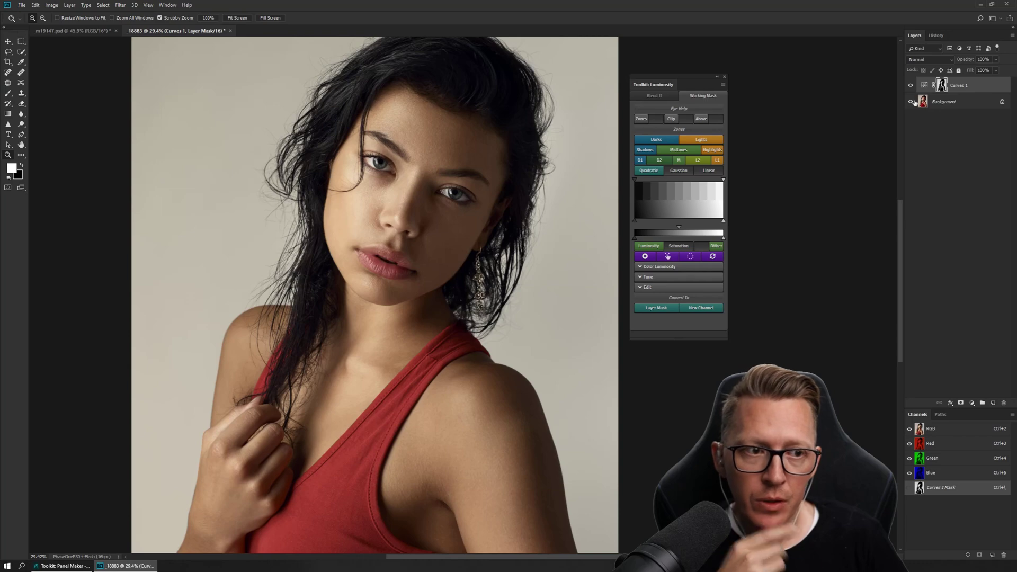
pyautogui.keyDown('alt'); pyautogui.click(943, 87); pyautogui.keyUp('alt')
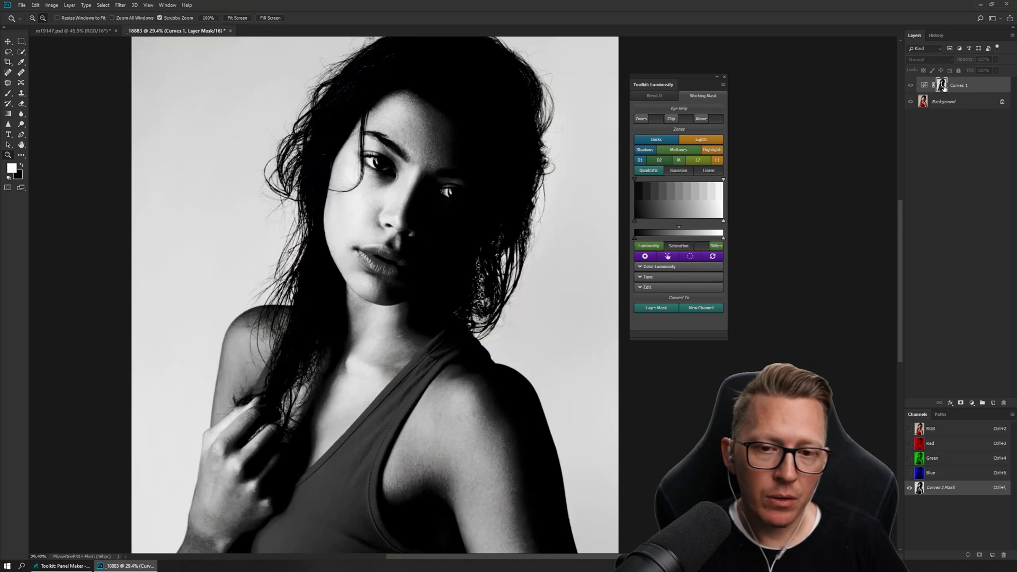
pyautogui.keyDown('alt'); pyautogui.click(944, 87); pyautogui.keyUp('alt')
pyautogui.keyDown('alt'); pyautogui.click(943, 88); pyautogui.keyUp('alt')
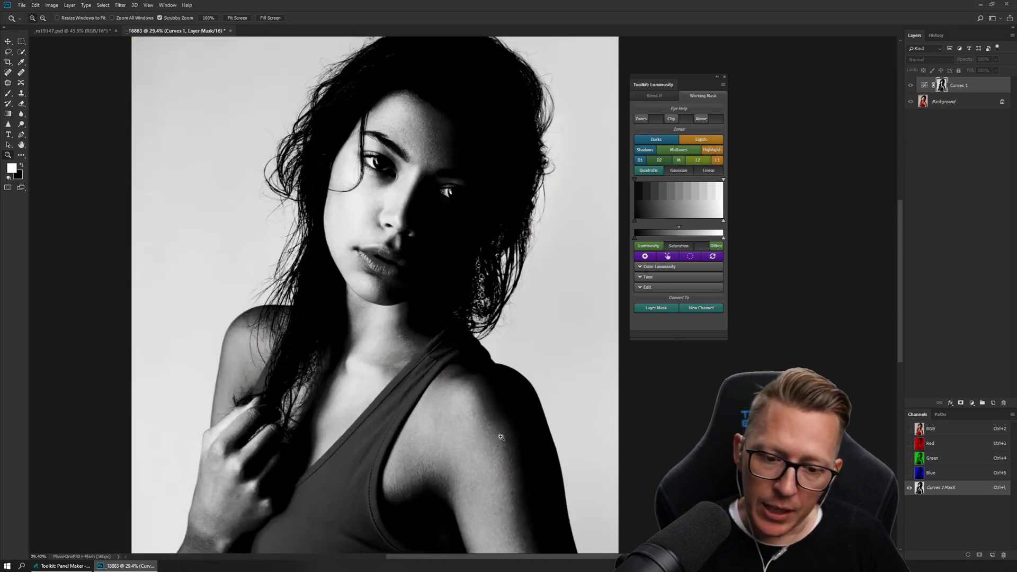
pyautogui.moveTo(495, 427); pyautogui.dragTo(483, 450)
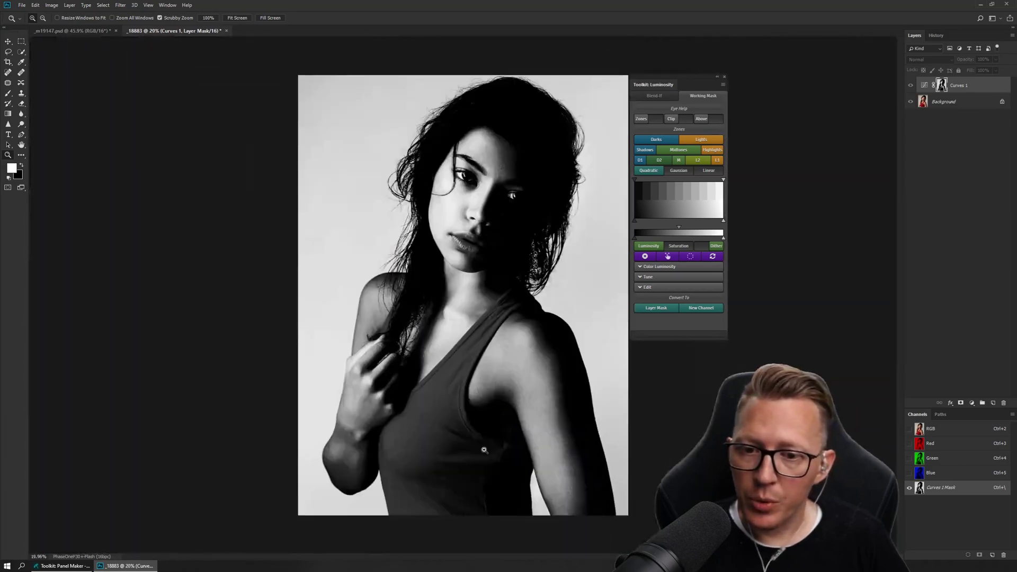
pyautogui.moveTo(403, 129); pyautogui.dragTo(465, 167)
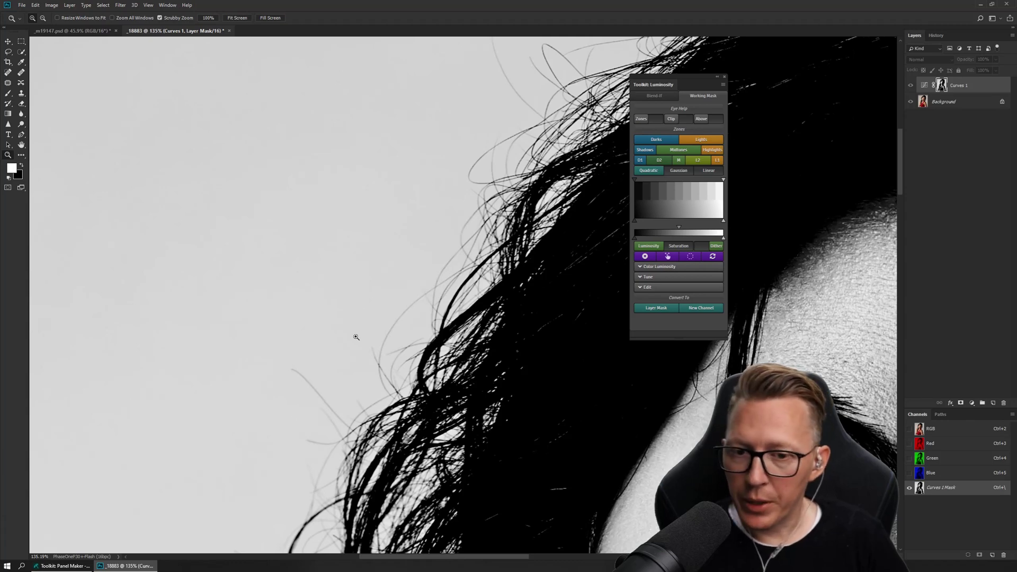
pyautogui.moveTo(422, 277); pyautogui.dragTo(436, 299)
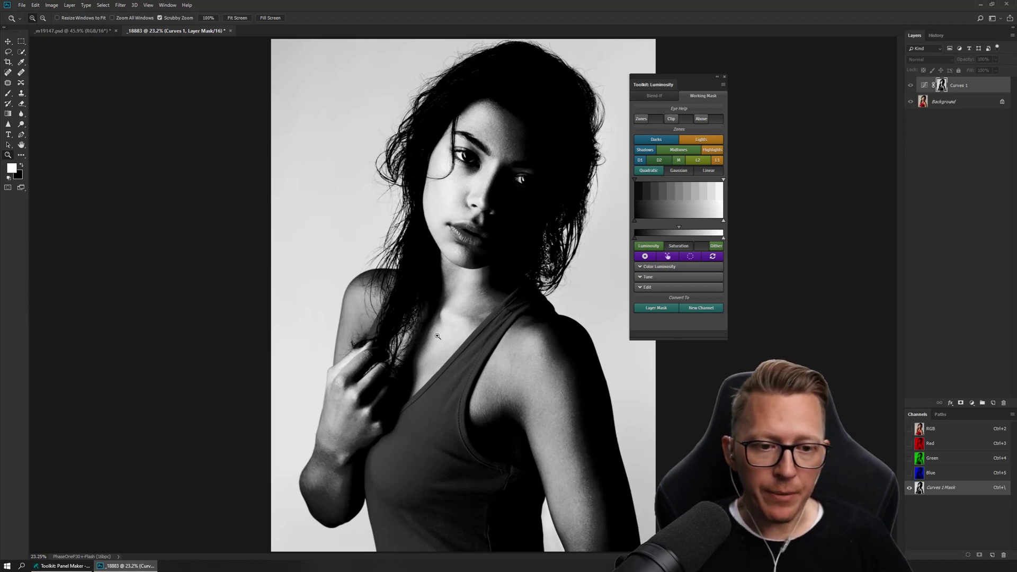
pyautogui.click(654, 96)
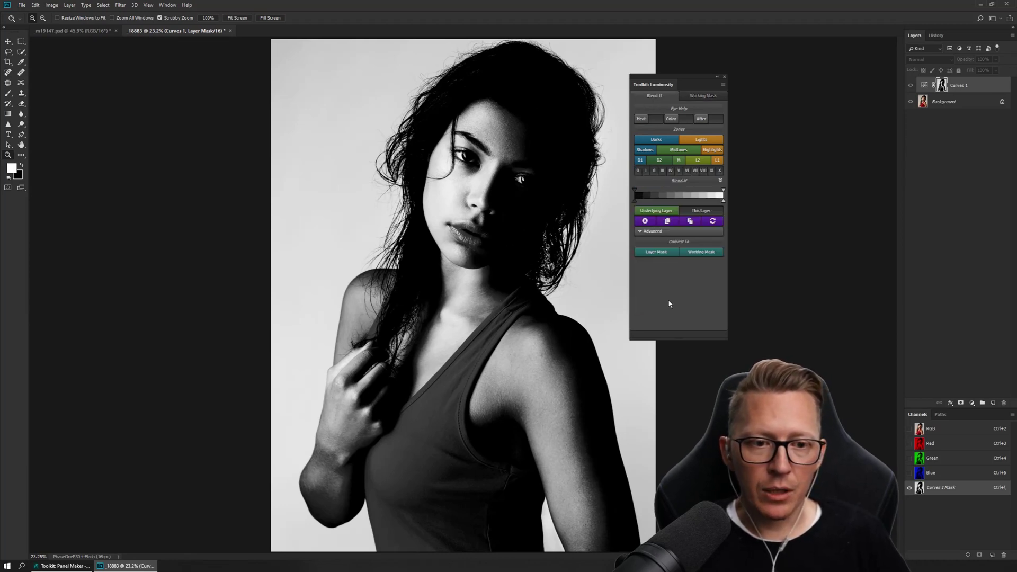